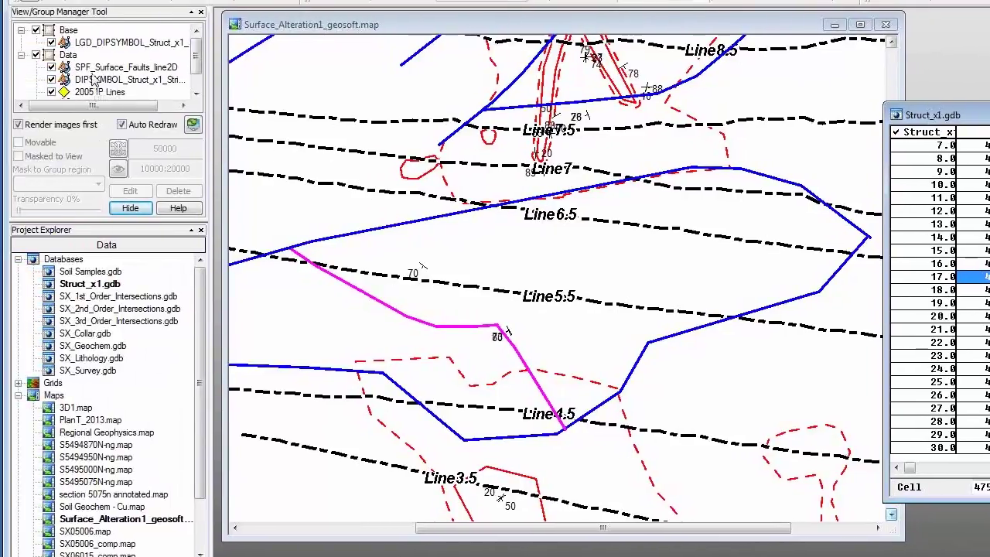
# Edit the SPF_Surface_Faults_line2D group and add a vertex extending the southeastern magenta fault northwest to the 70 dip symbol.
pyautogui.click(116, 67)
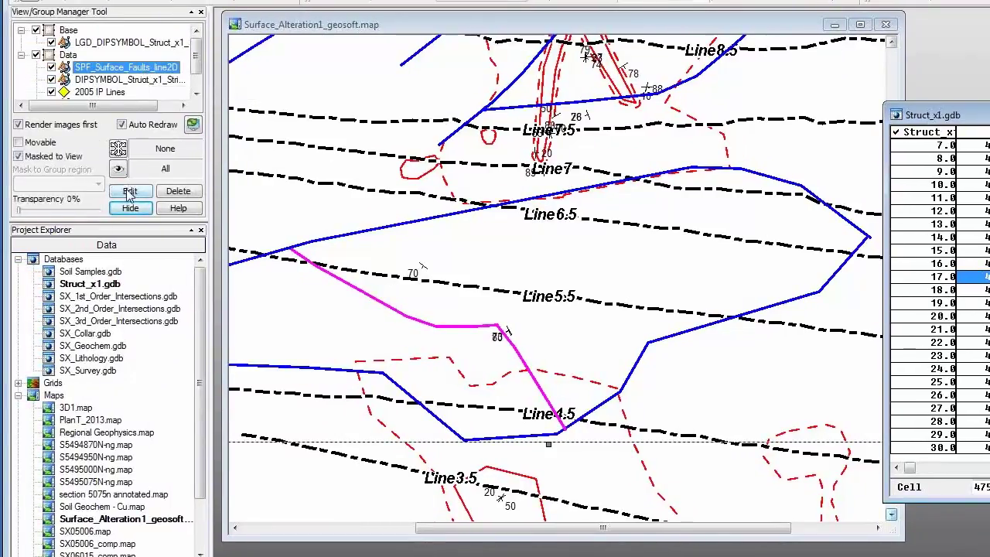
pyautogui.click(130, 194)
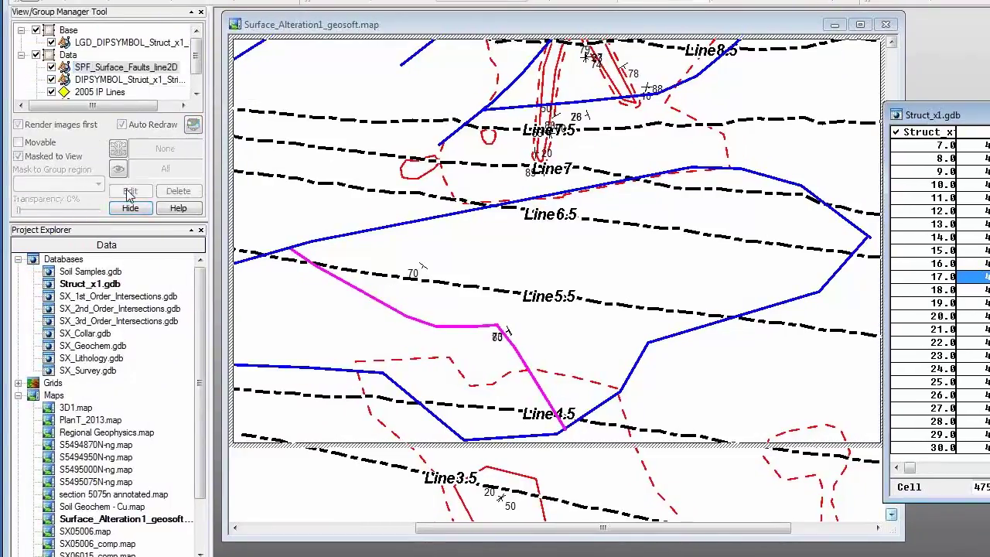
pyautogui.click(520, 357)
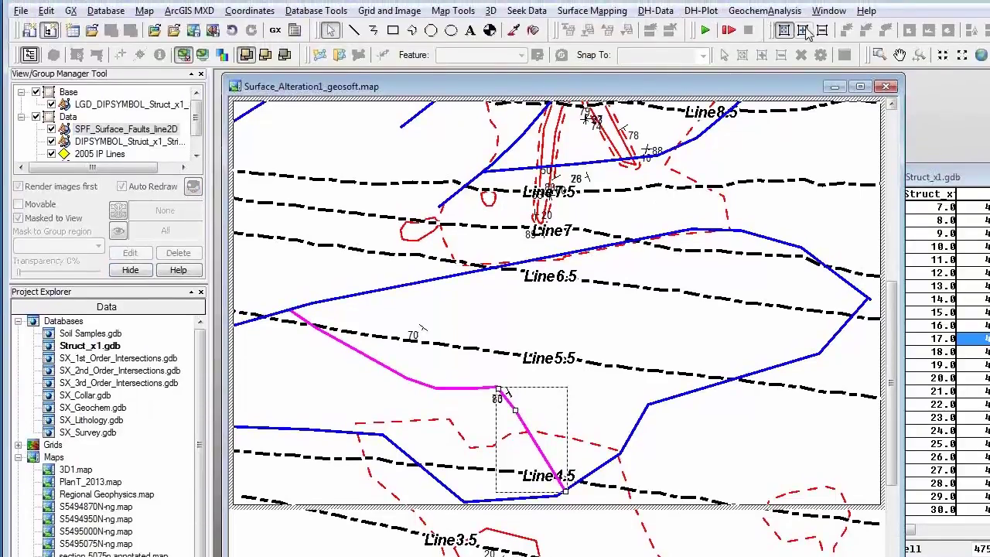
pyautogui.click(805, 30)
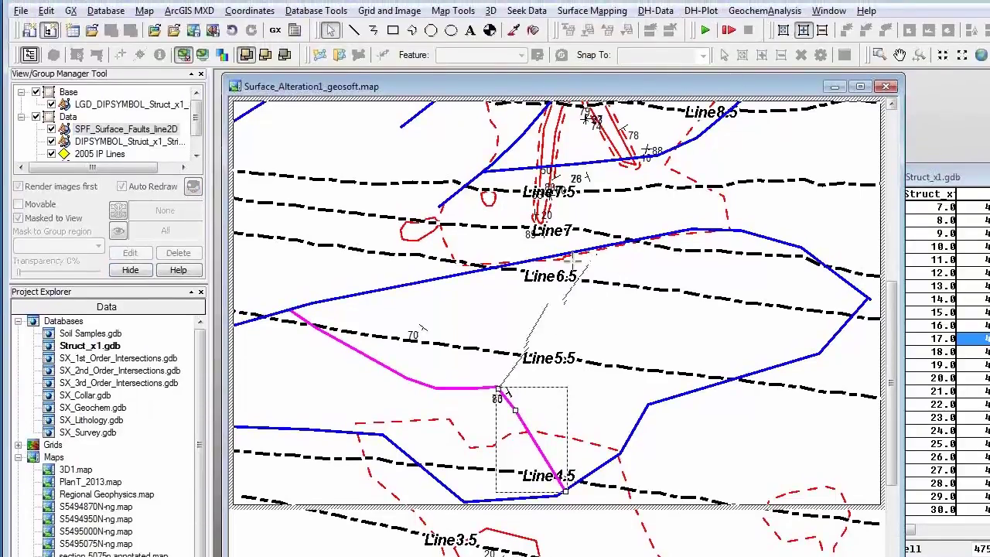
pyautogui.click(389, 301)
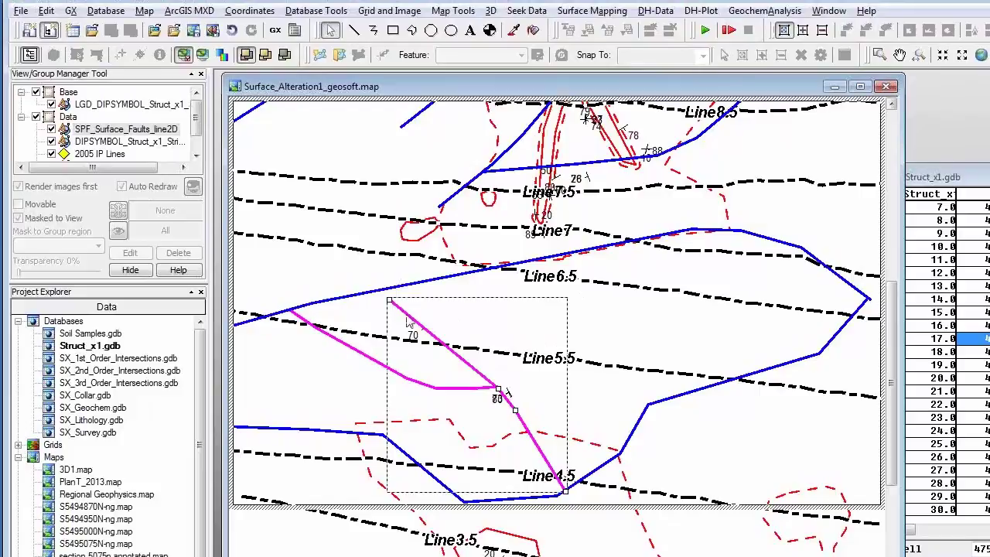
pyautogui.press('Return')
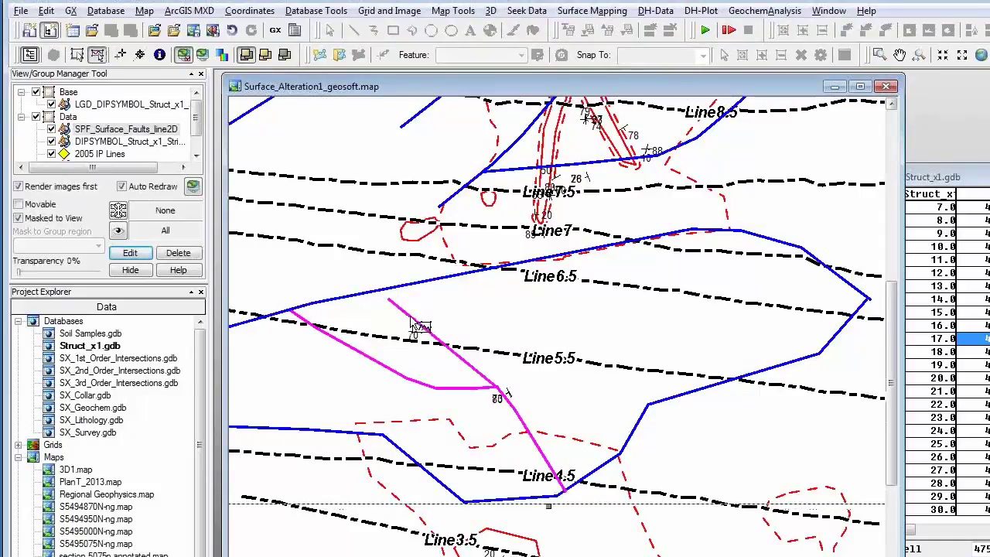
# Export the map selection to a MapInfo TAB file named faults_v2 in the SX folder.
pyautogui.click(145, 13)
pyautogui.click(168, 232)
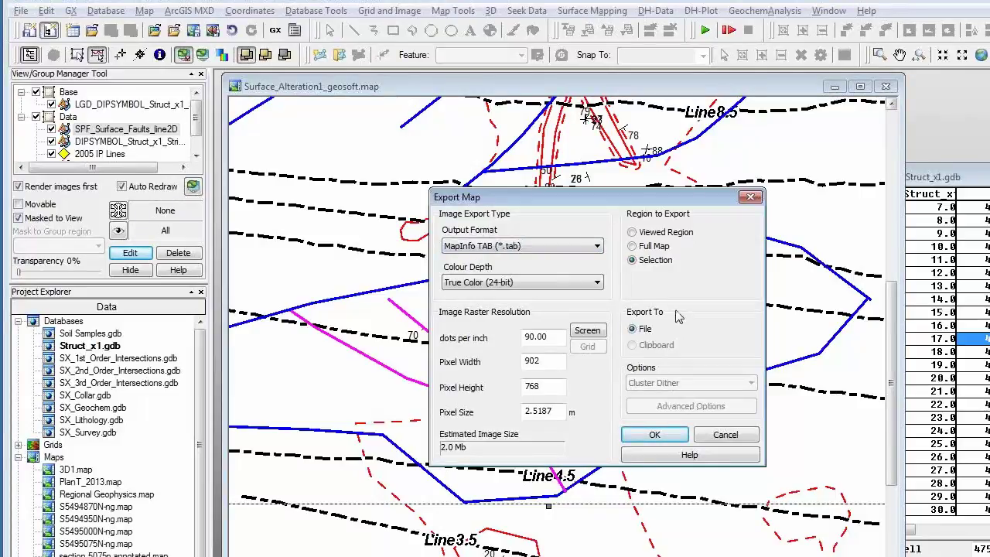
pyautogui.click(637, 437)
pyautogui.write('faults_v2')
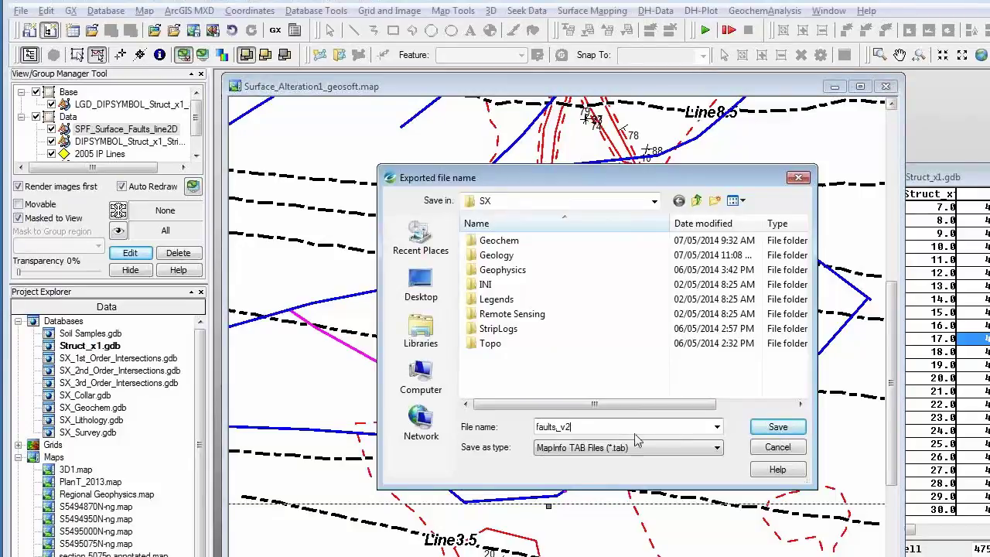
pyautogui.click(778, 429)
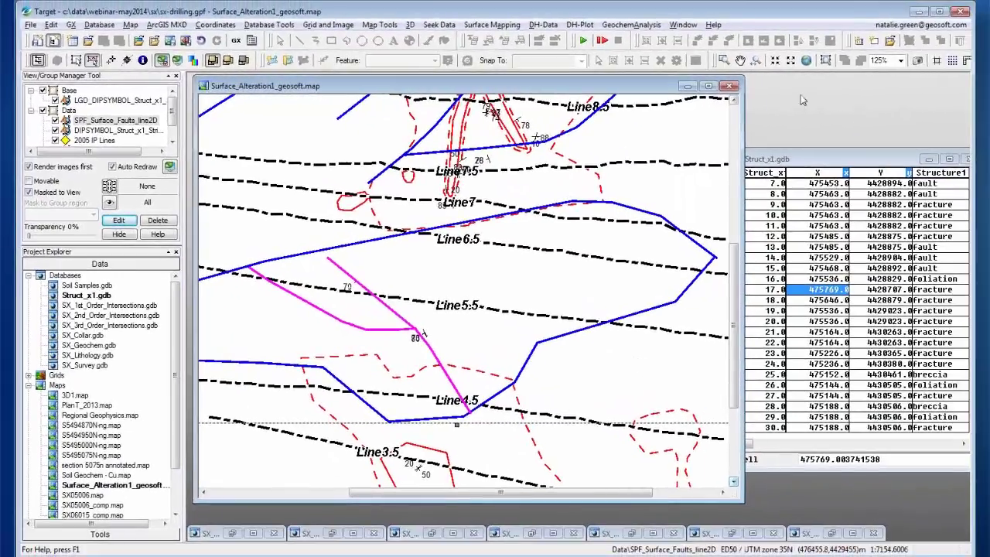
# Close the surface alteration map and its structural database, and open Regional Geophysics.map.
pyautogui.click(730, 85)
pyautogui.click(936, 162)
pyautogui.doubleClick(68, 416)
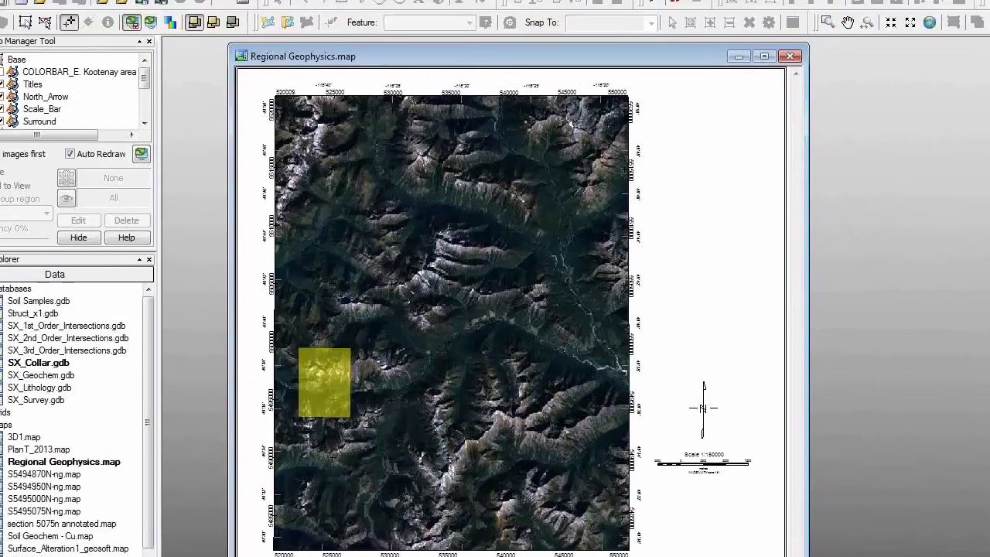
# Display the E. Kootenay area TF MAG grid on the current map with shadow and a vertical colour bar titled Total Field Mag.
pyautogui.click(391, 34)
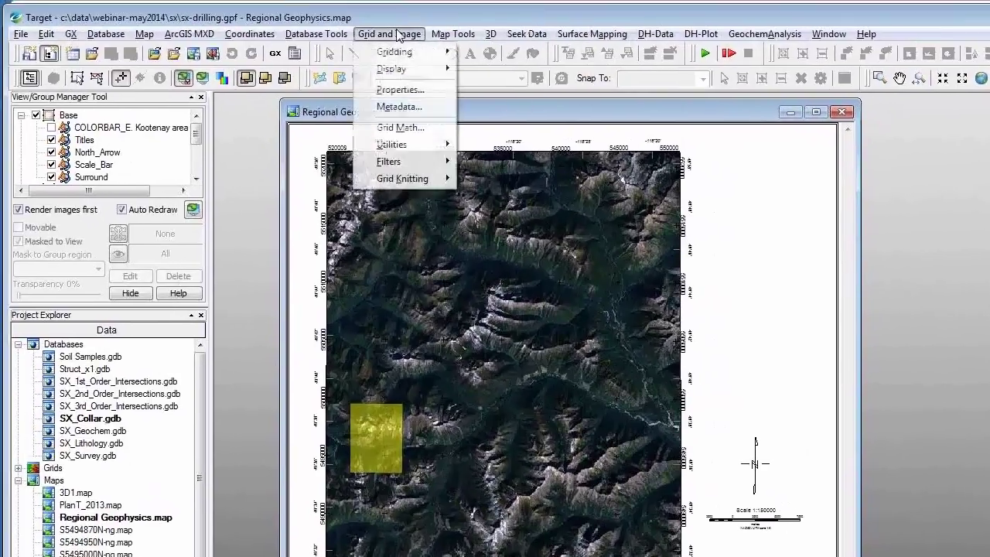
pyautogui.moveTo(408, 70)
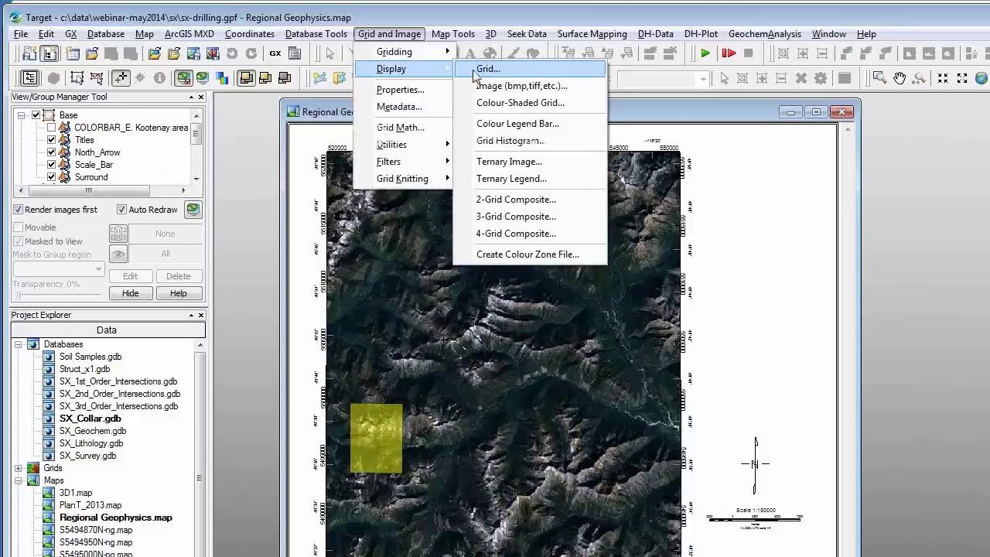
pyautogui.click(474, 70)
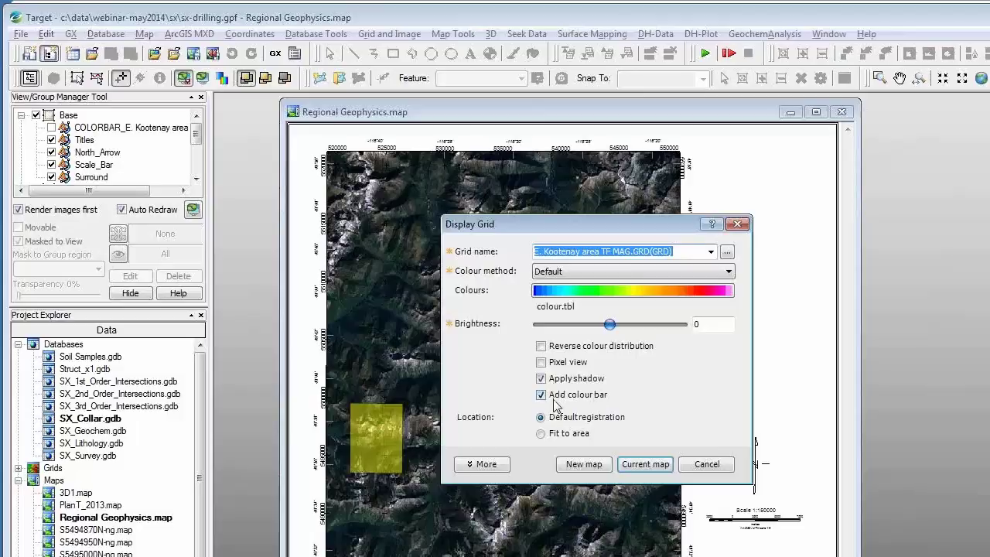
pyautogui.click(644, 465)
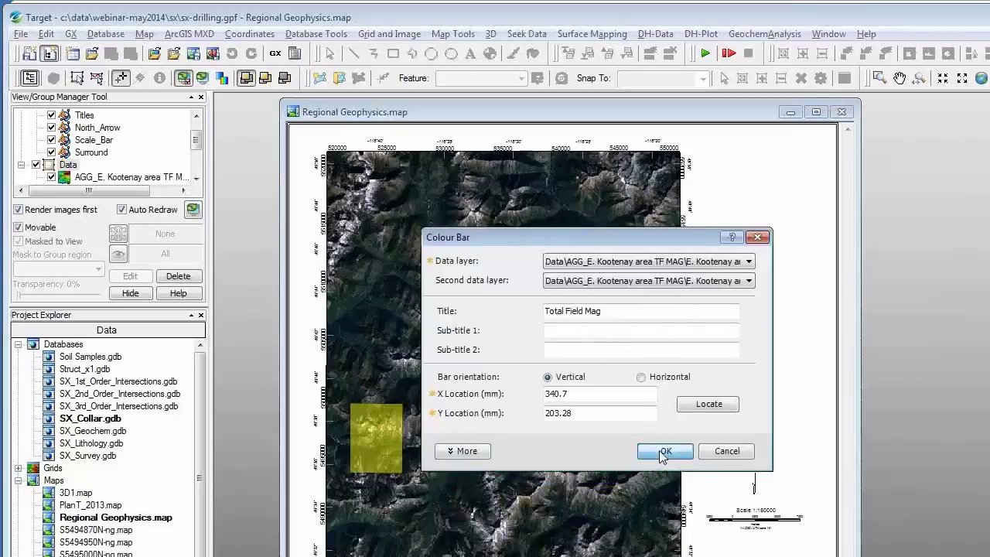
pyautogui.click(659, 450)
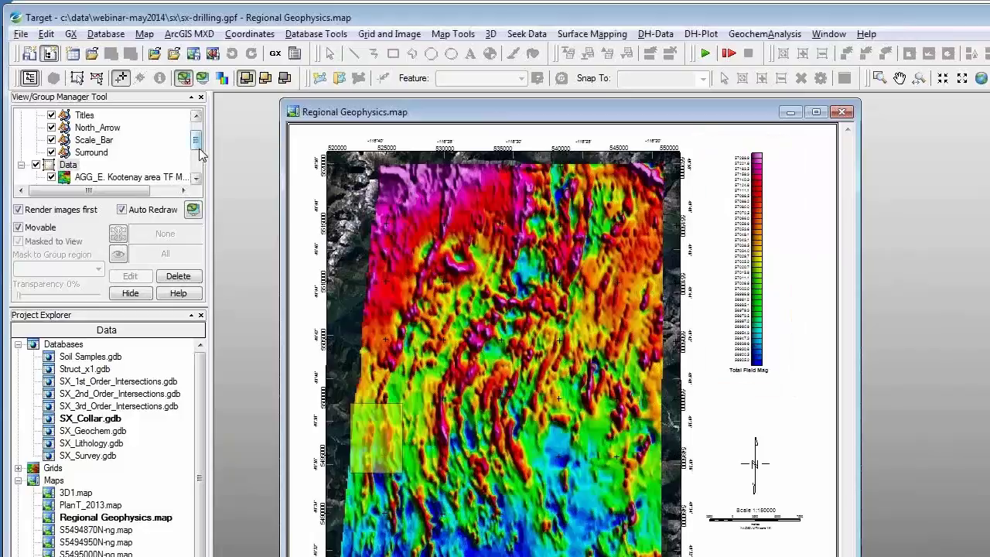
# Plot the SRTM elevation grid contours over the magnetic grid, using multiples of levels with intervals 100 and 500.
pyautogui.scroll(-2, 199, 153)
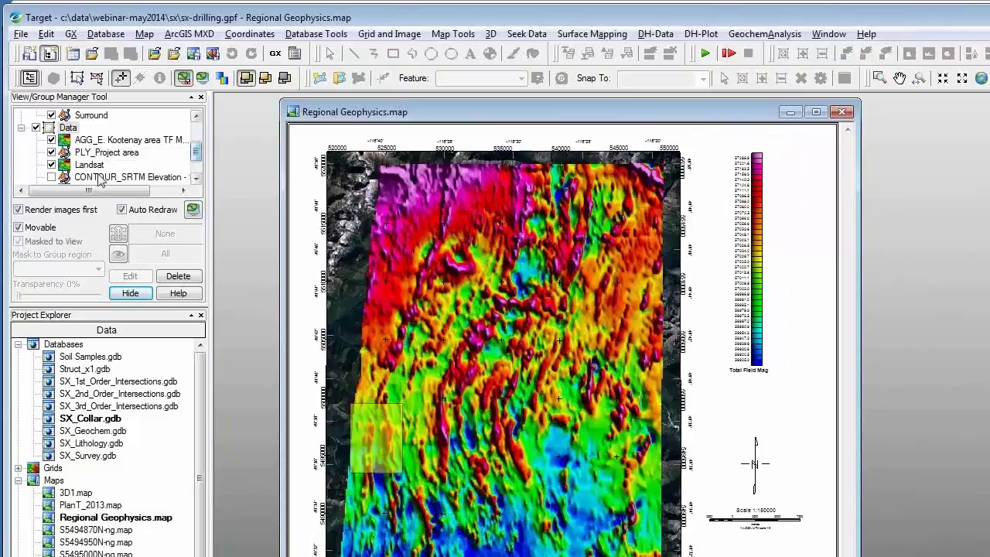
pyautogui.click(107, 177)
pyautogui.rightClick(447, 355)
pyautogui.click(471, 163)
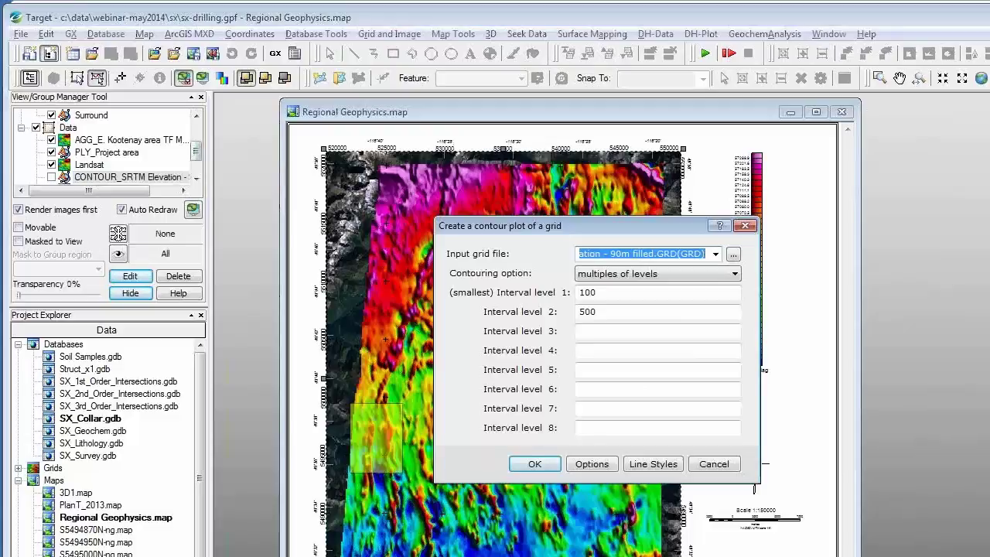
pyautogui.click(534, 463)
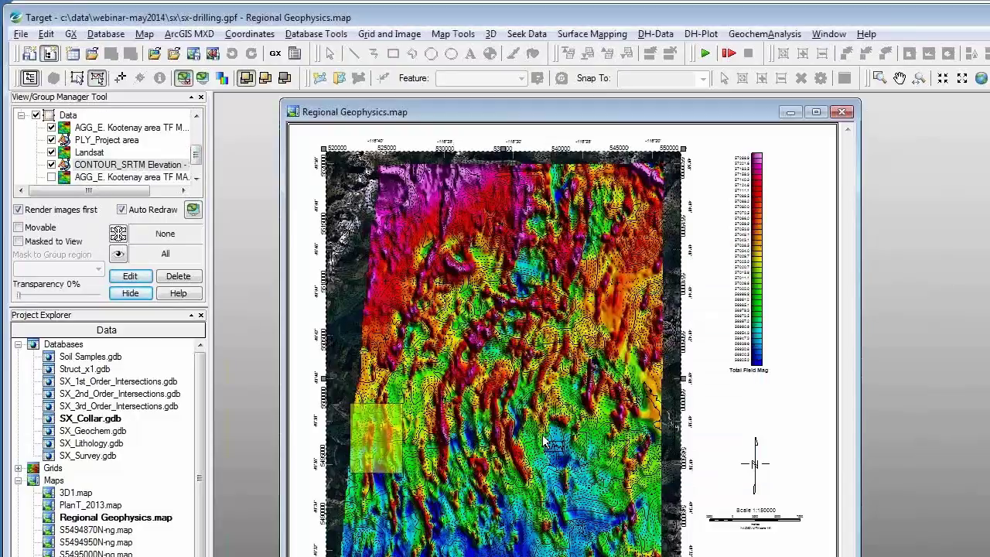
# Save the changes to the Regional Geophysics map and close it.
pyautogui.scroll(2, 544, 441)
pyautogui.scroll(2, 544, 441)
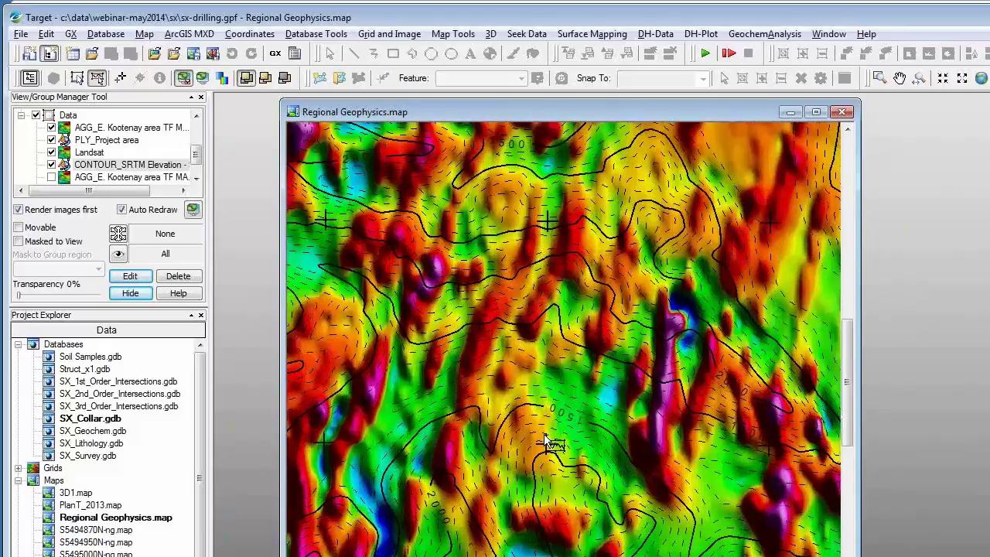
pyautogui.click(842, 112)
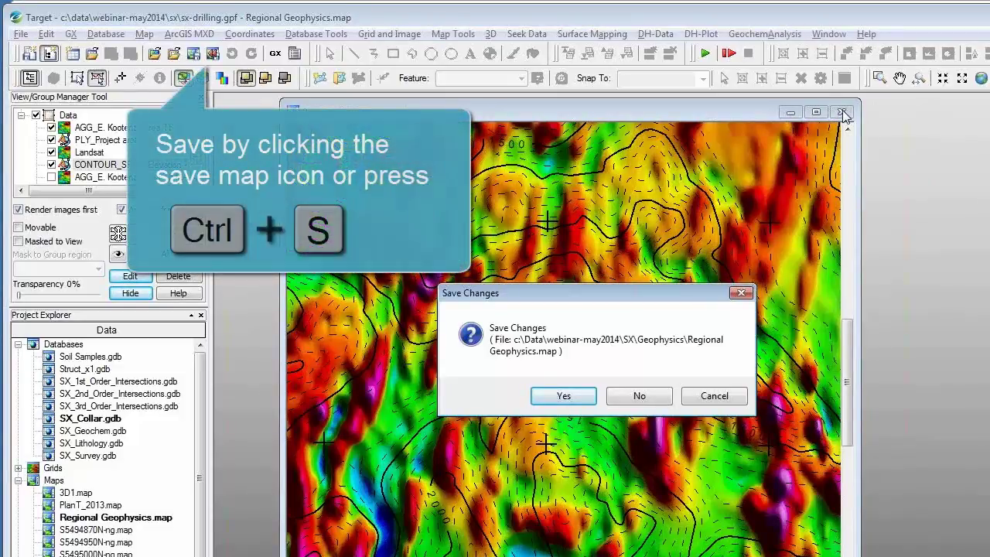
pyautogui.click(545, 396)
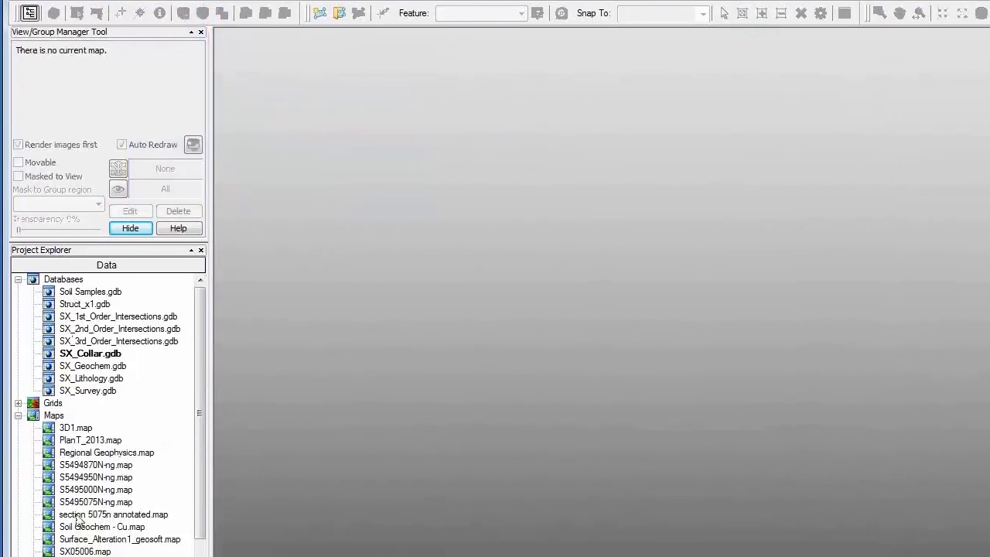
# Open Soil Geochem - Cu.map, hide the PLY_SX area layer and show the SYMB_Soil Samples layer.
pyautogui.doubleClick(81, 534)
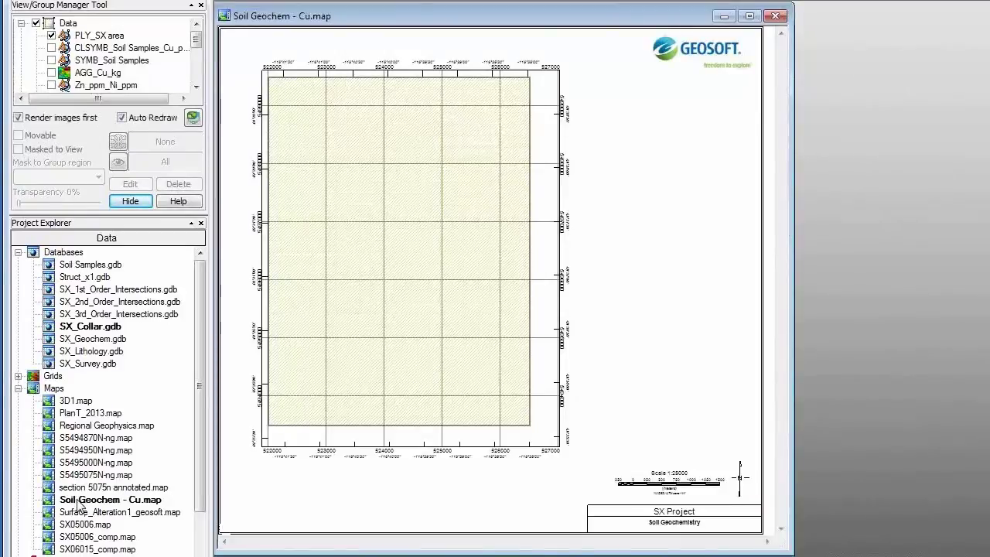
pyautogui.click(52, 36)
pyautogui.click(52, 61)
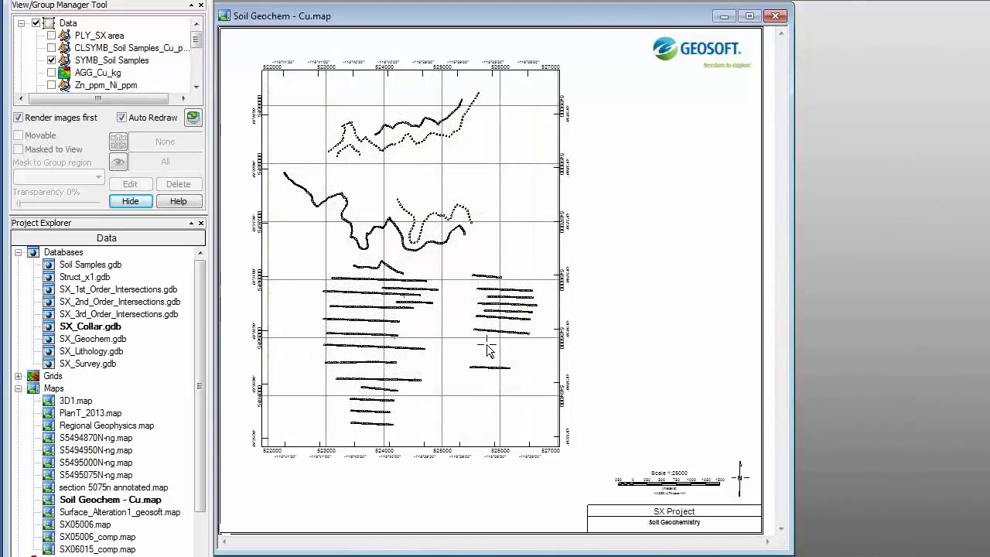
# Open Soil Samples.gdb and display a histogram of its Cu_ppm channel.
pyautogui.doubleClick(78, 264)
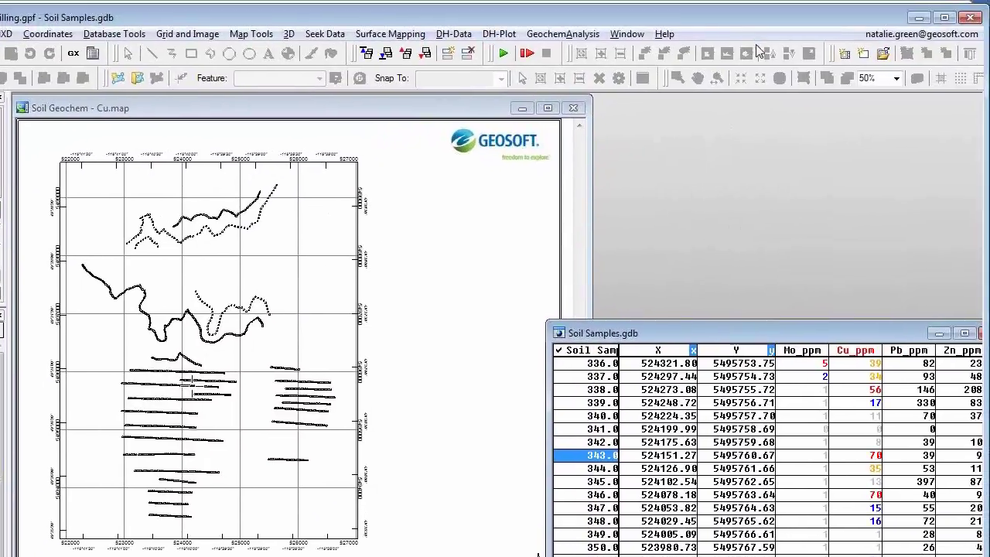
pyautogui.rightClick(849, 2)
pyautogui.click(881, 6)
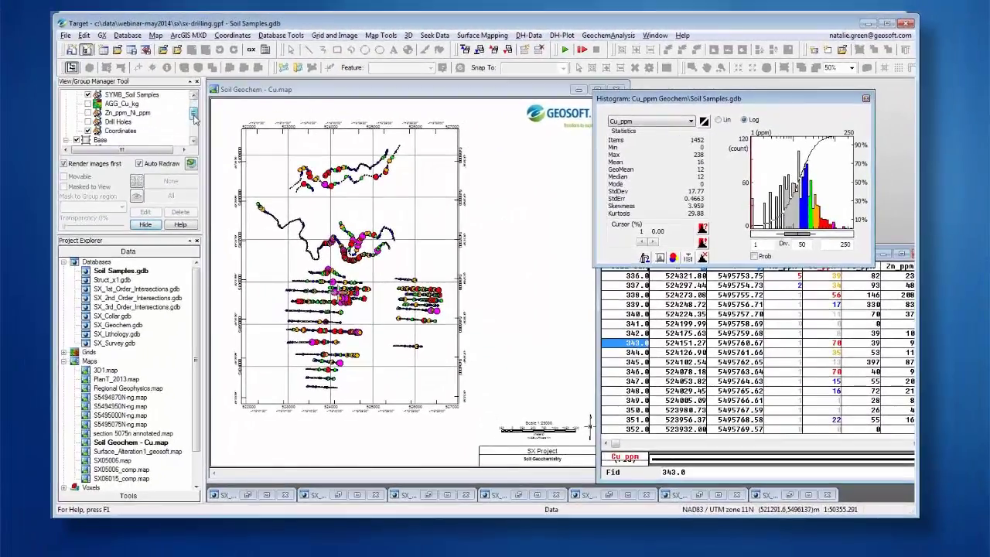
# Show the Cu_ppm legend and histogram on the map, and swap the classified copper symbols for the AGG_Cu_kg grid.
pyautogui.click(89, 131)
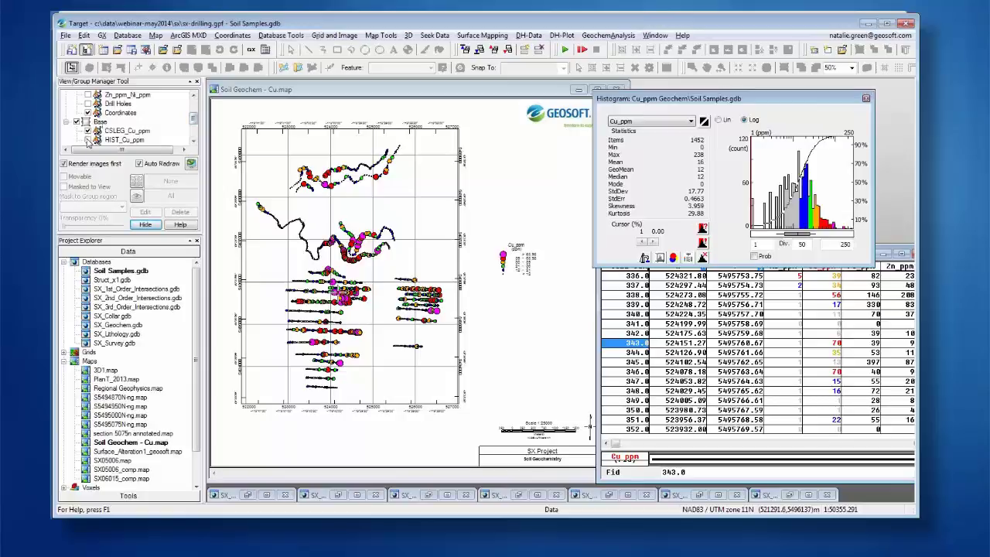
pyautogui.click(89, 140)
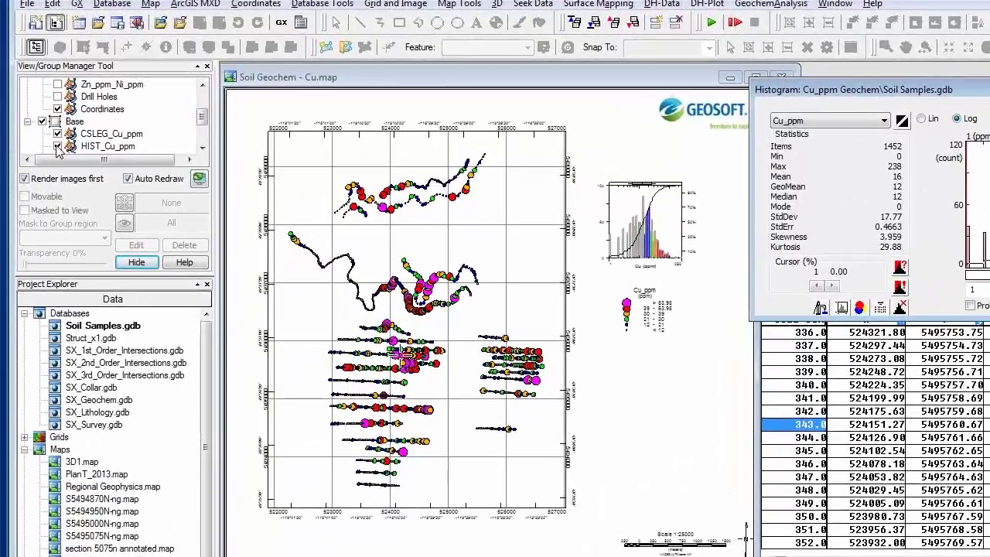
pyautogui.scroll(3, 58, 150)
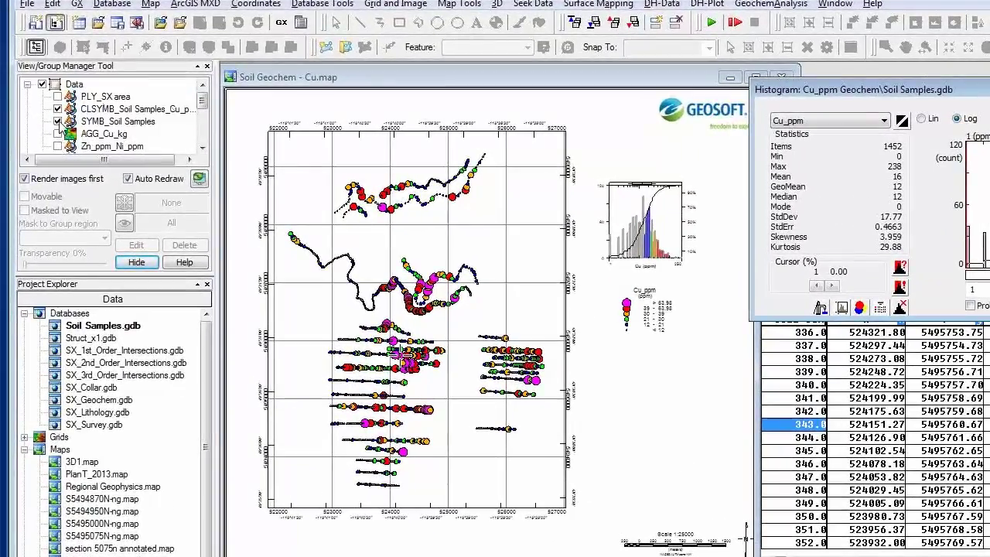
pyautogui.click(57, 133)
pyautogui.click(58, 109)
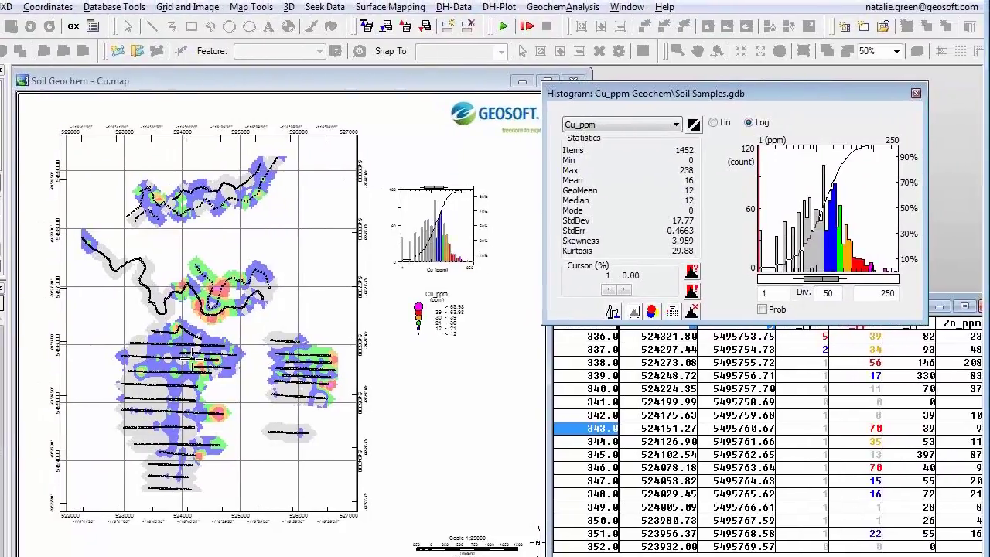
# Display a probability plot of the Cu_ppm channel on a logarithmic scale.
pyautogui.rightClick(712, 20)
pyautogui.click(751, 44)
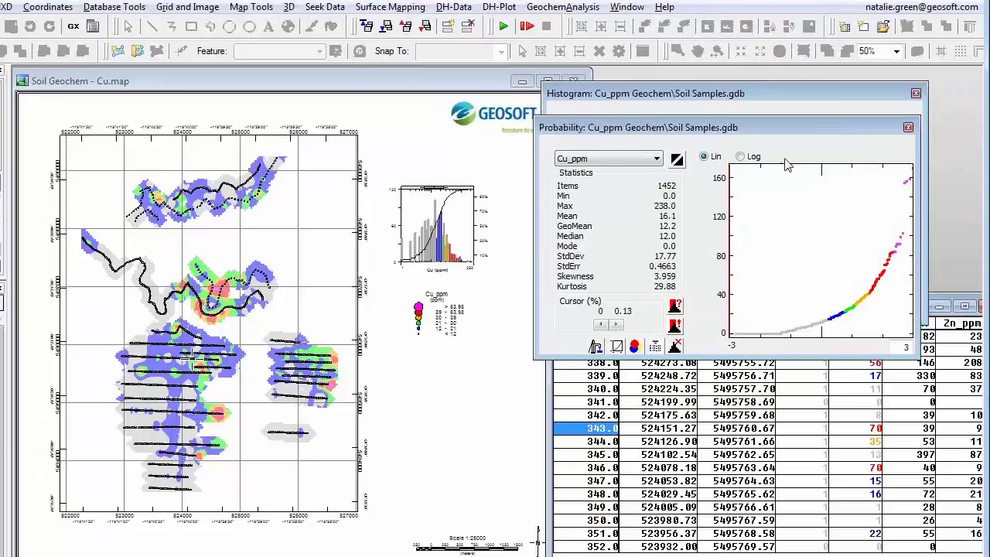
pyautogui.click(741, 157)
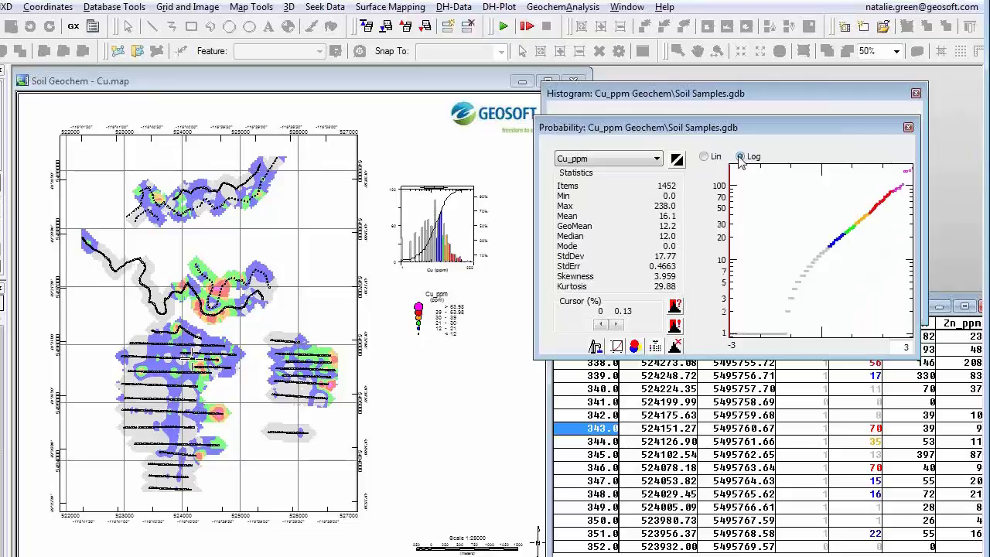
pyautogui.click(675, 307)
pyautogui.click(910, 177)
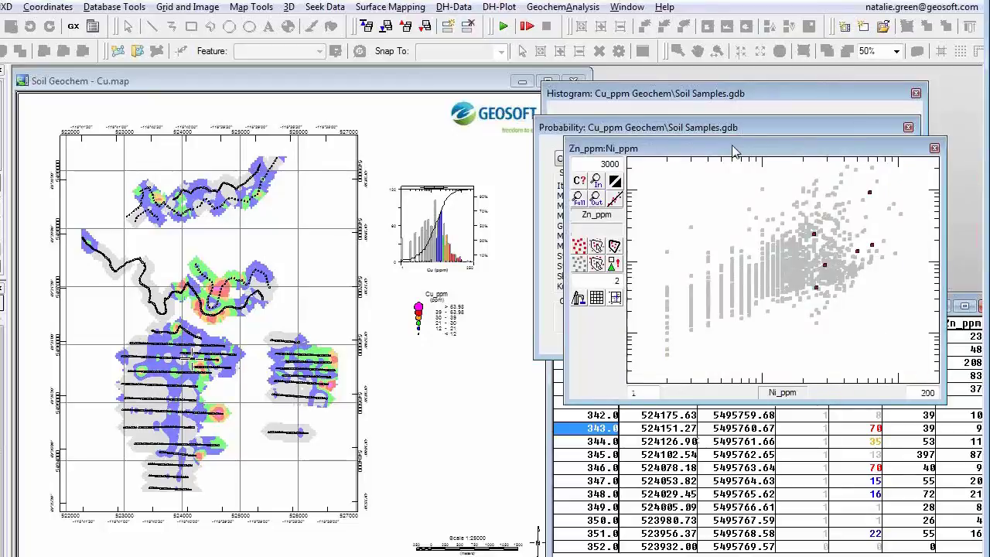
# Pick outlying points in the Zn_ppm versus Ni_ppm scatter plot to locate the linked samples in the database and map.
pyautogui.click(872, 247)
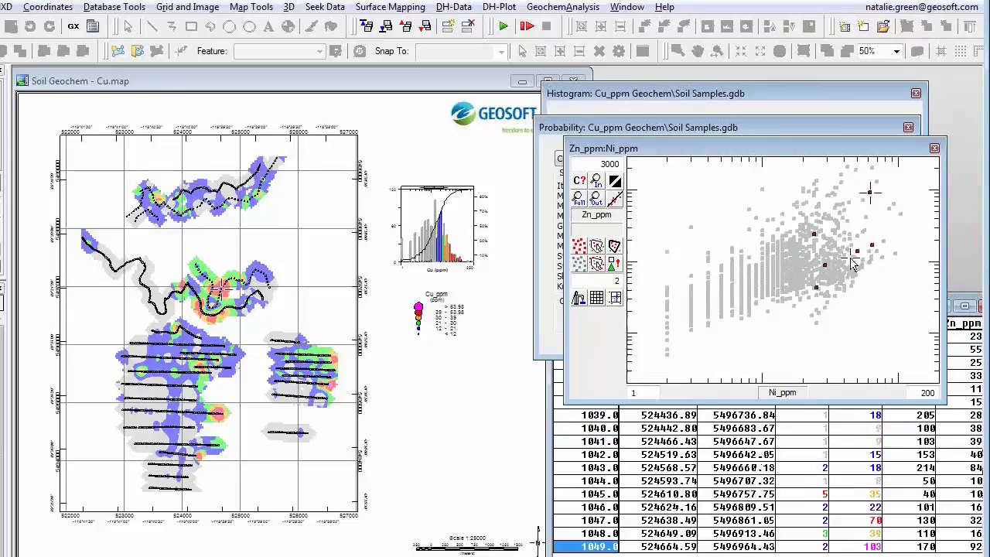
pyautogui.click(859, 250)
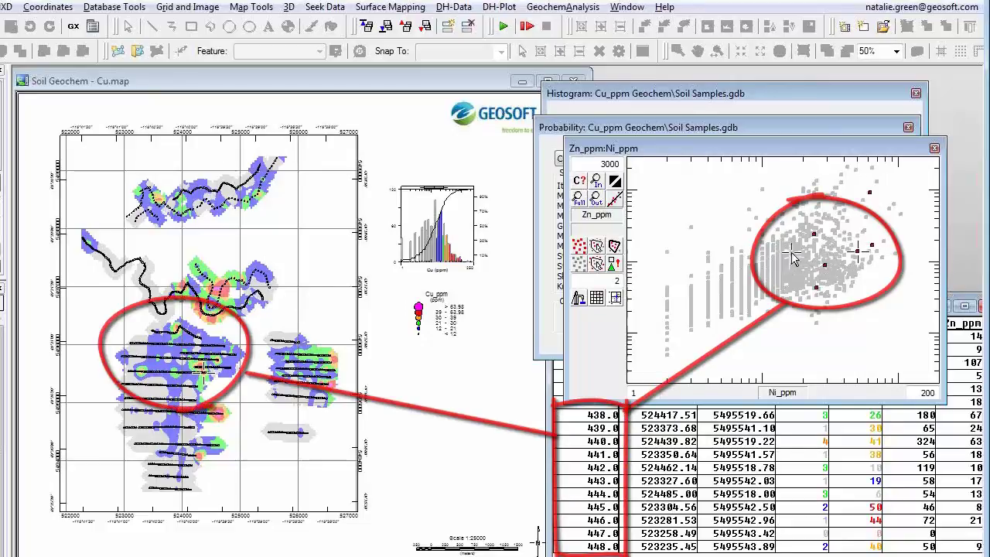
pyautogui.click(872, 247)
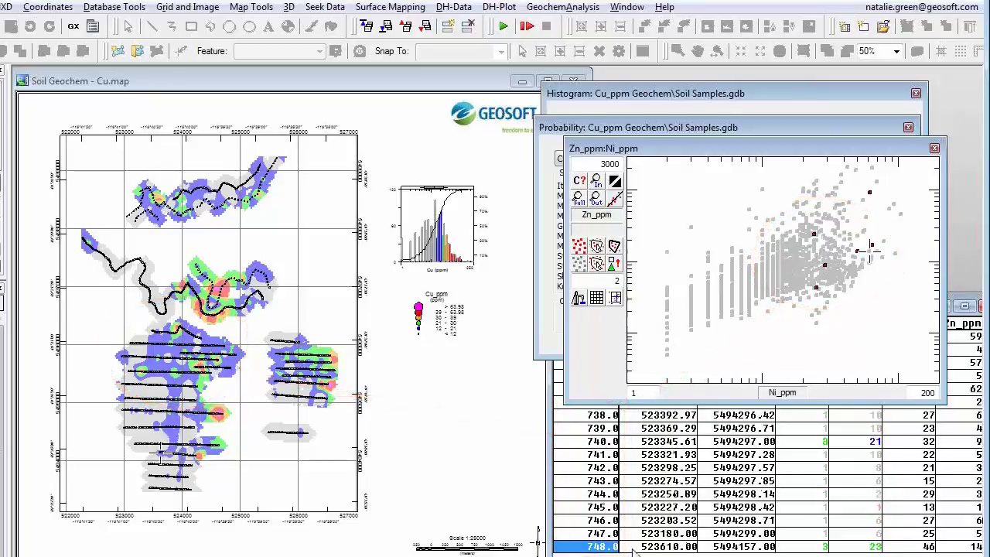
# Plot the selected Zn_ppm versus Ni_ppm scatter points on the copper map and locate them in the linked views.
pyautogui.click(614, 265)
pyautogui.click(352, 378)
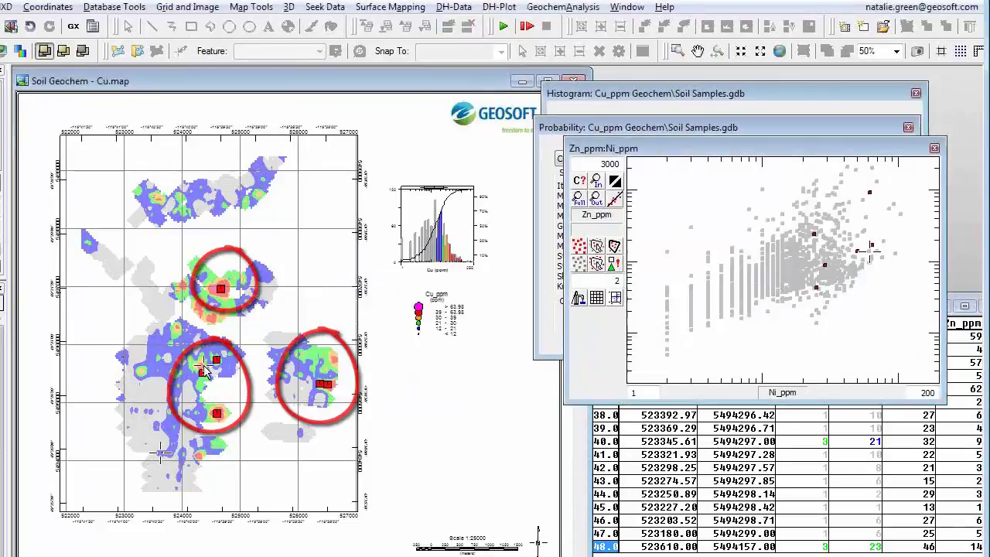
pyautogui.click(217, 364)
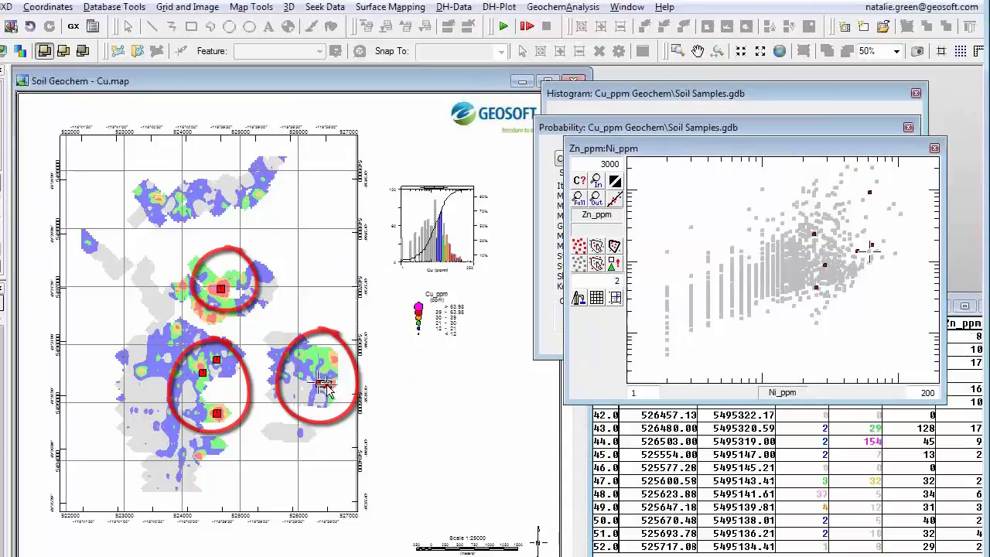
pyautogui.click(858, 255)
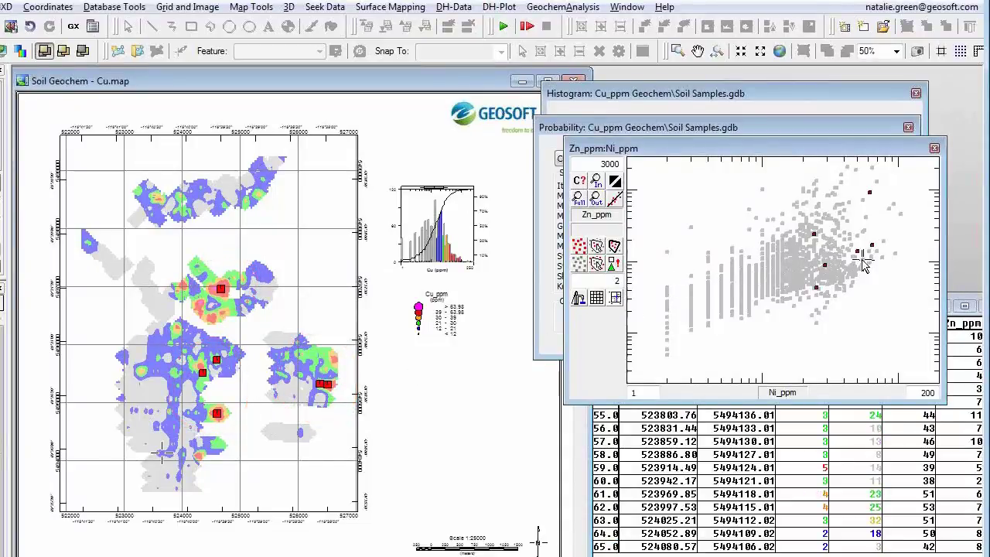
# Close the Zn_ppm:Ni_ppm scatter plot, the Cu_ppm probability plot and the Cu_ppm histogram.
pyautogui.click(933, 149)
pyautogui.click(908, 127)
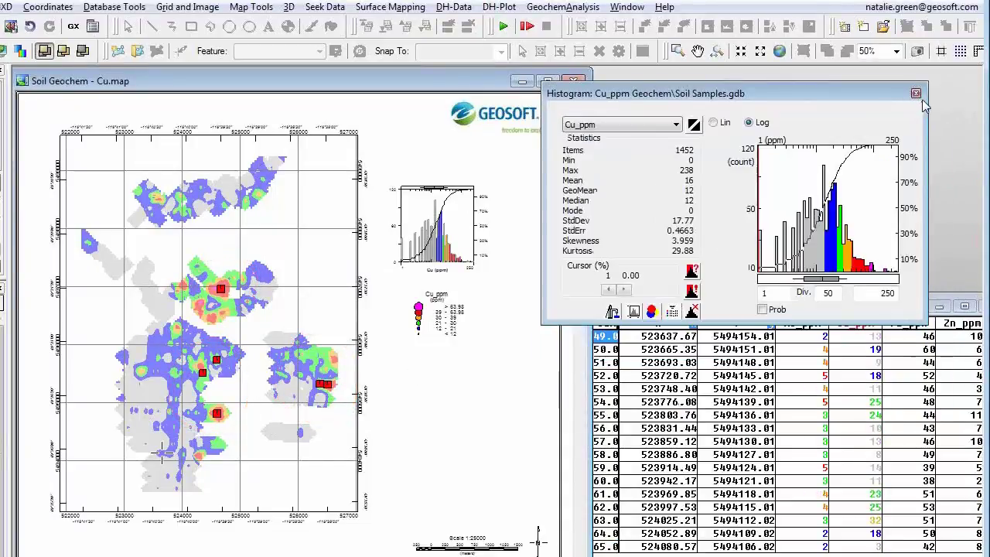
pyautogui.click(916, 93)
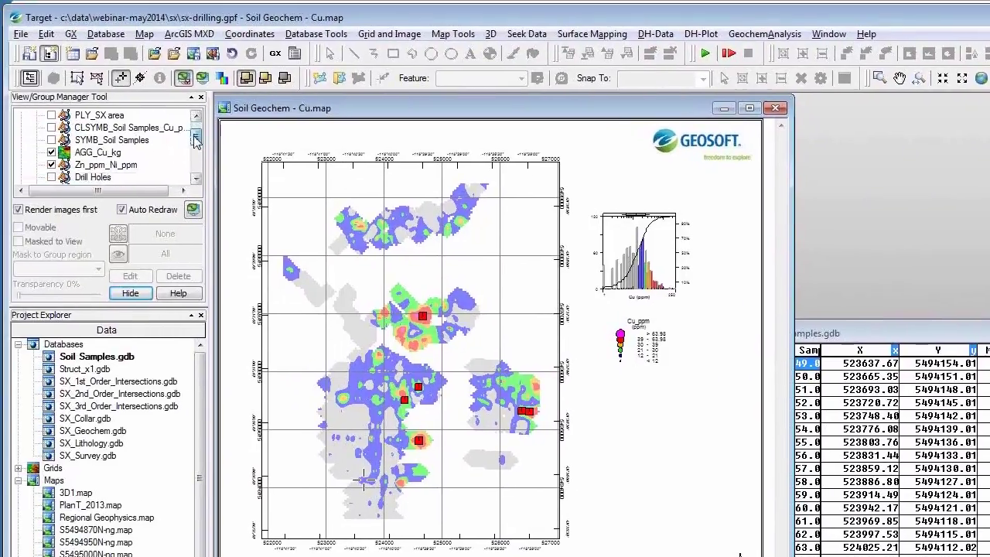
pyautogui.scroll(-1, 69, 127)
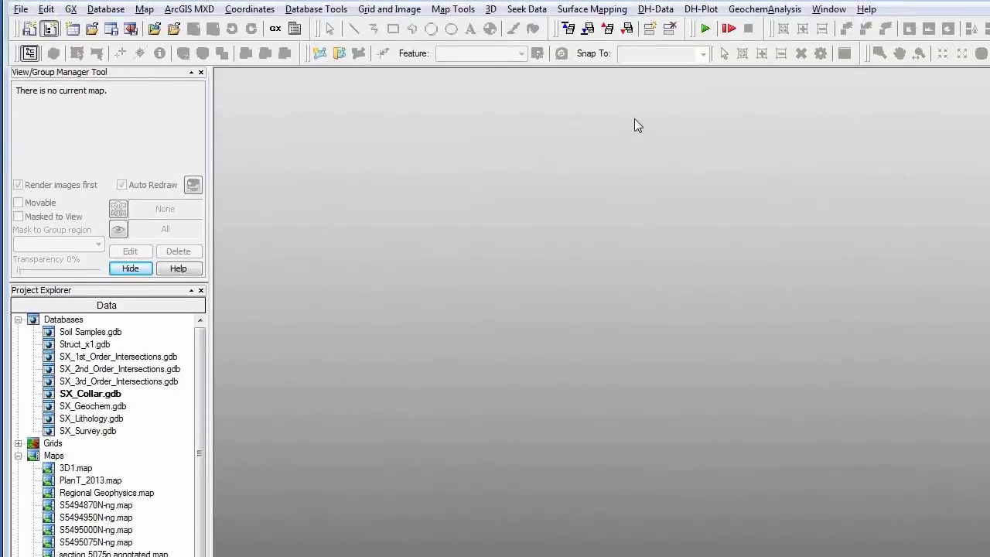
# Look through the drillhole data commands, view the collar table in SX_Collar.gdb and minimise it.
pyautogui.click(665, 9)
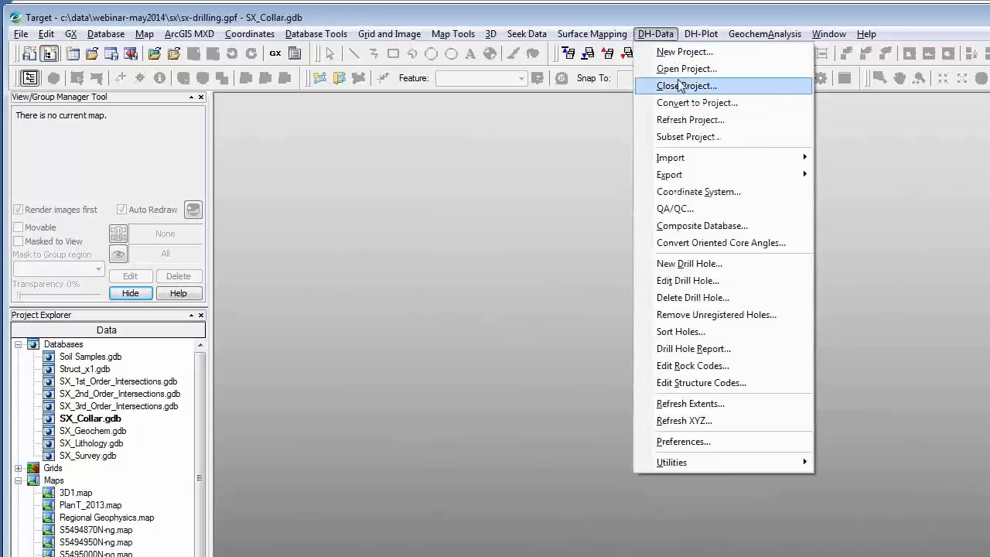
pyautogui.moveTo(707, 167)
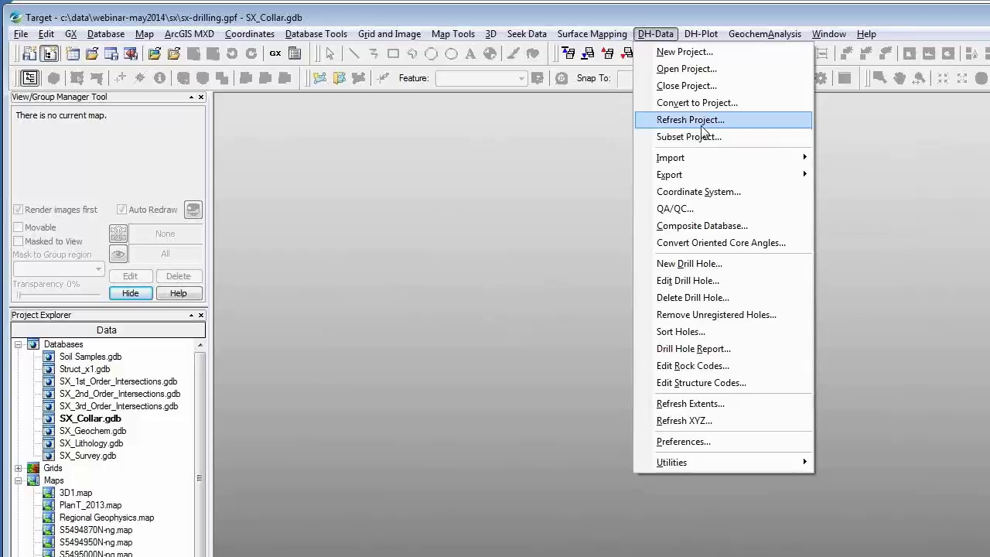
pyautogui.doubleClick(77, 420)
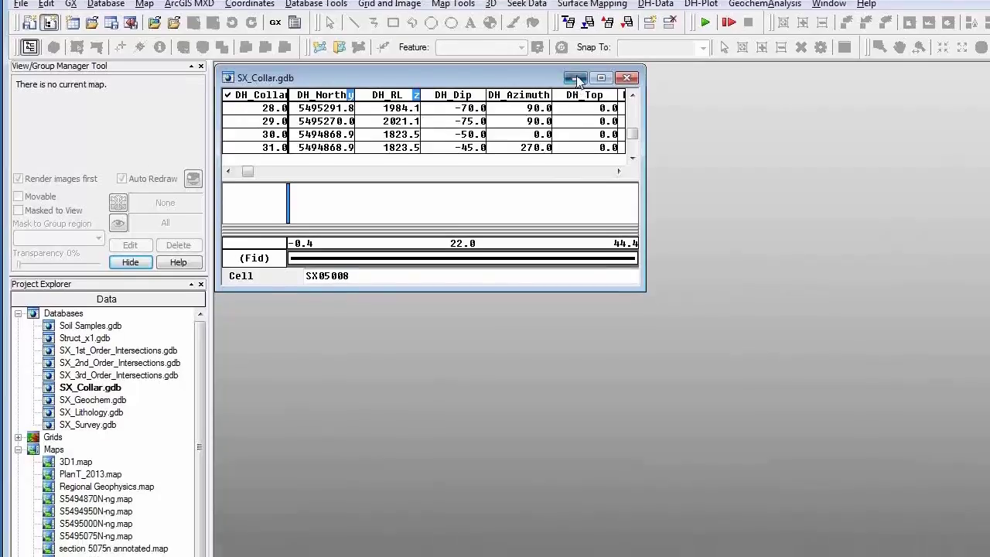
pyautogui.click(577, 109)
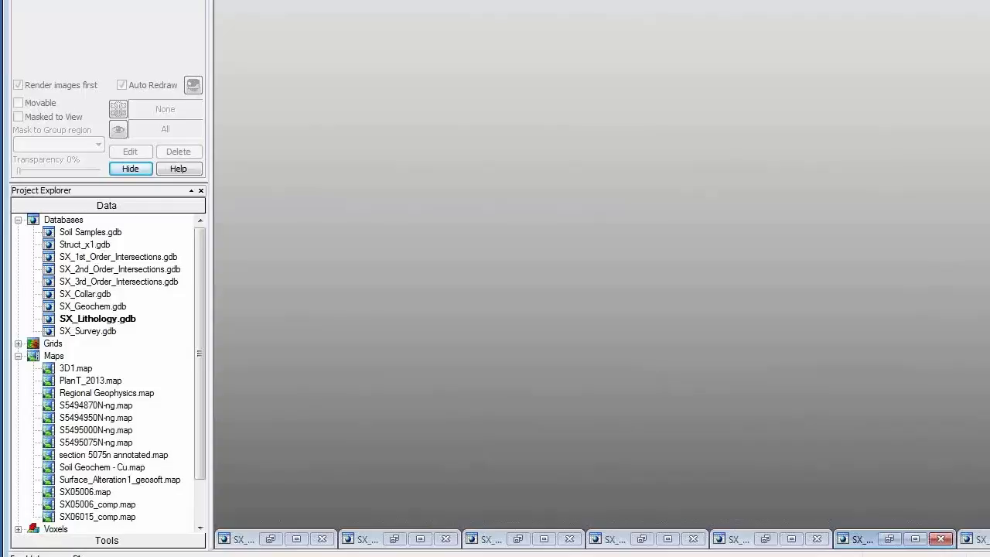
# Open SX05006.map and review the Strip Log choices for which holes to plot, including all holes and a range of holes.
pyautogui.doubleClick(89, 493)
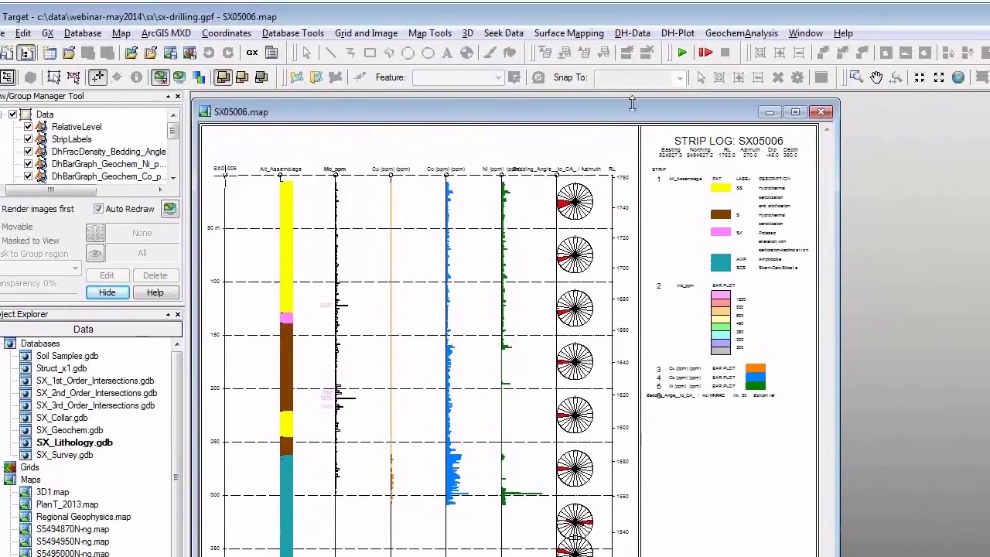
pyautogui.click(675, 36)
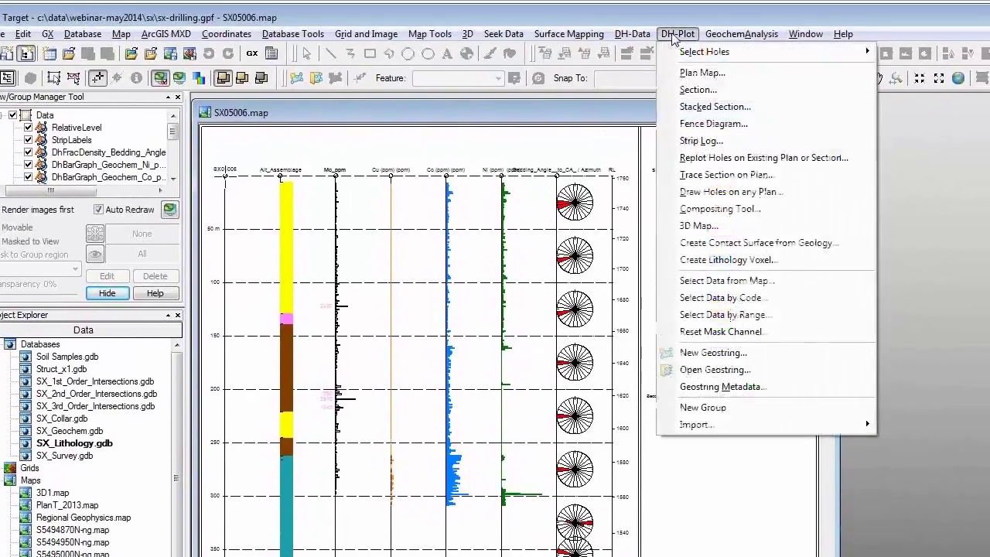
pyautogui.click(683, 144)
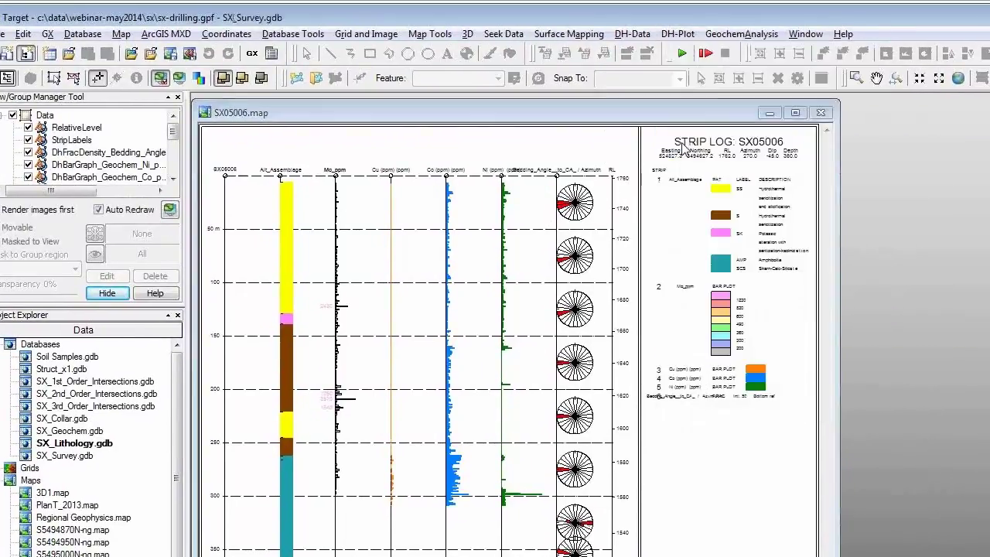
pyautogui.click(642, 347)
pyautogui.click(630, 372)
pyautogui.click(654, 282)
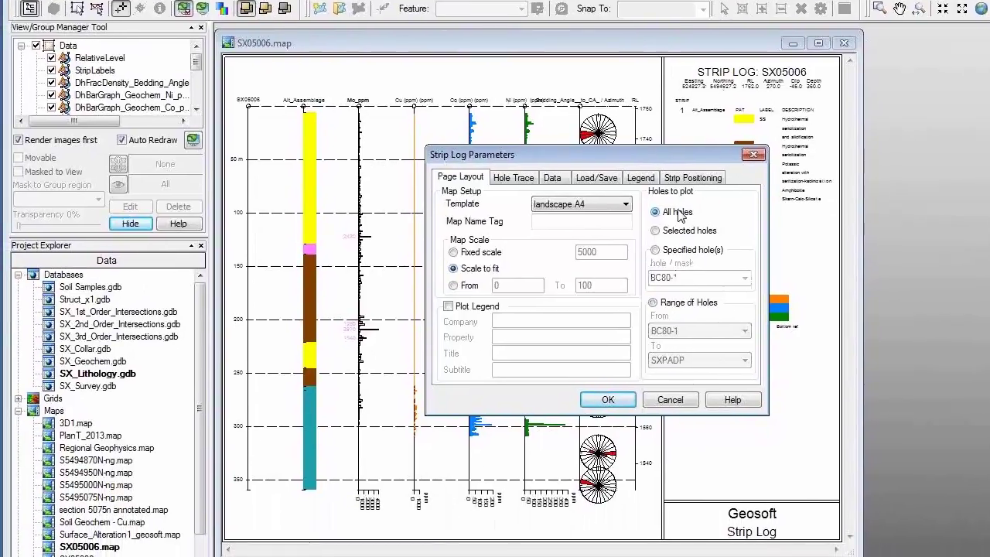
pyautogui.click(585, 469)
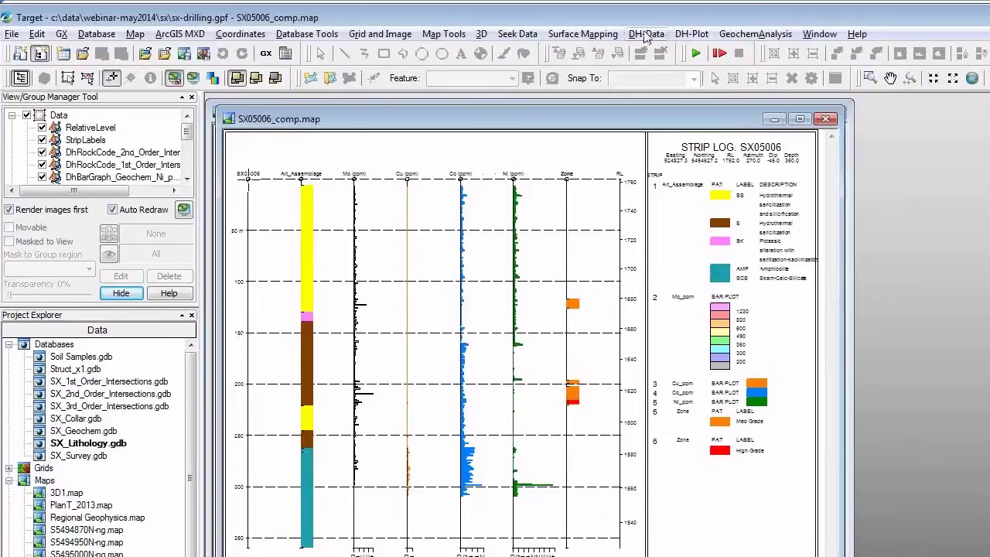
# Open SX06015_comp.map to examine the composited Mo interval on its strip log, and look over the drillhole compositing commands.
pyautogui.click(646, 34)
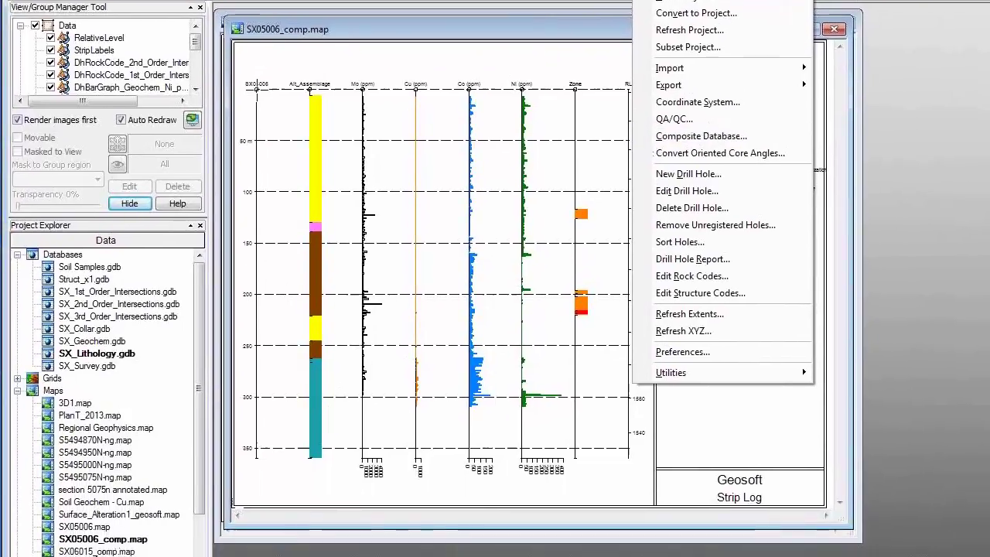
pyautogui.press('Escape')
pyautogui.doubleClick(124, 546)
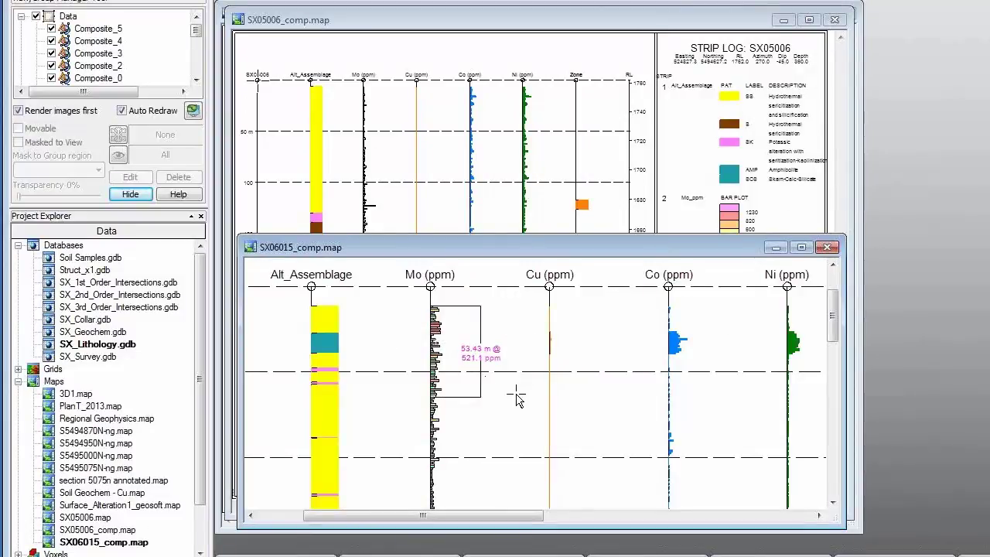
pyautogui.click(700, 22)
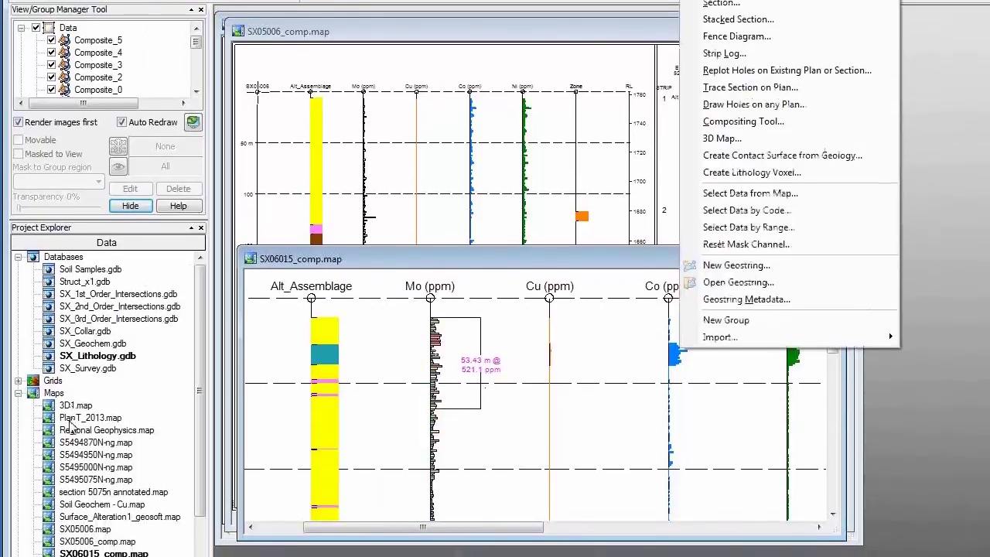
# Open PlanT_2013.map and regenerate the drillhole plan from its Holes group as a new map with the name tag _2014.
pyautogui.doubleClick(68, 419)
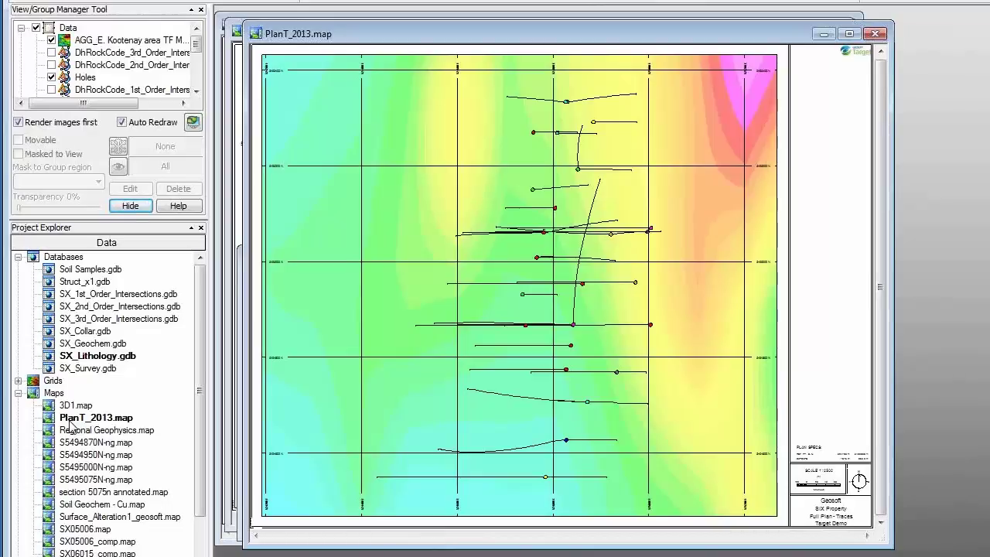
pyautogui.click(81, 77)
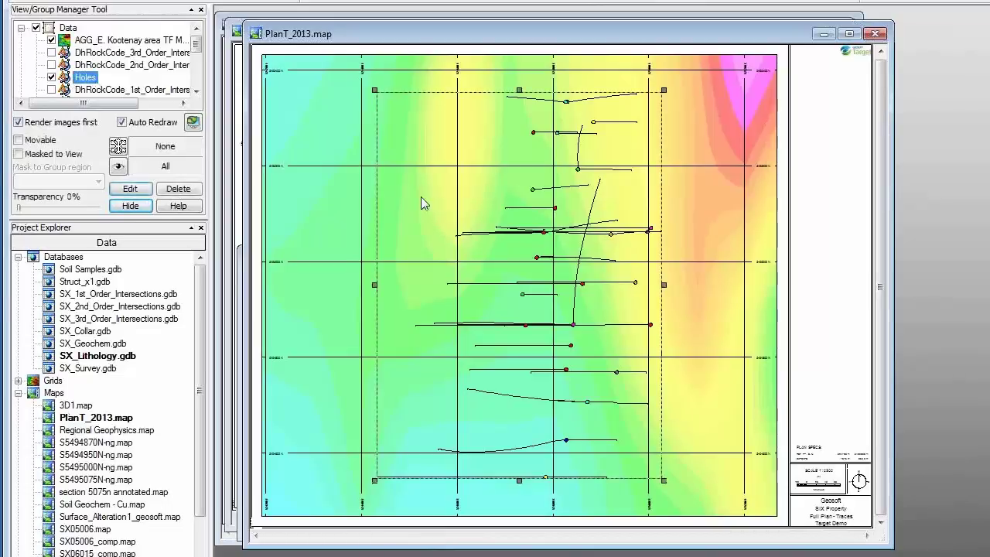
pyautogui.rightClick(424, 256)
pyautogui.click(476, 78)
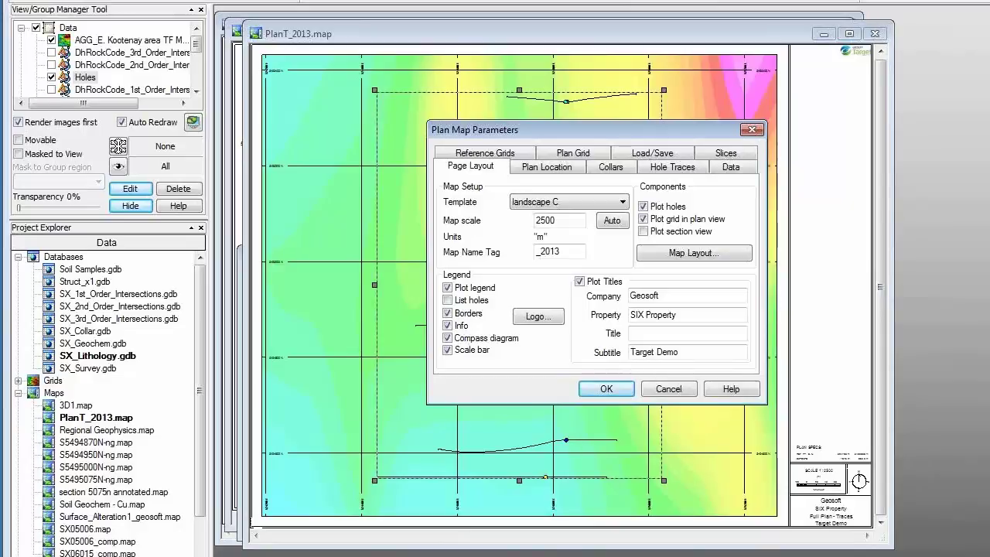
pyautogui.click(575, 252)
pyautogui.press('BackSpace')
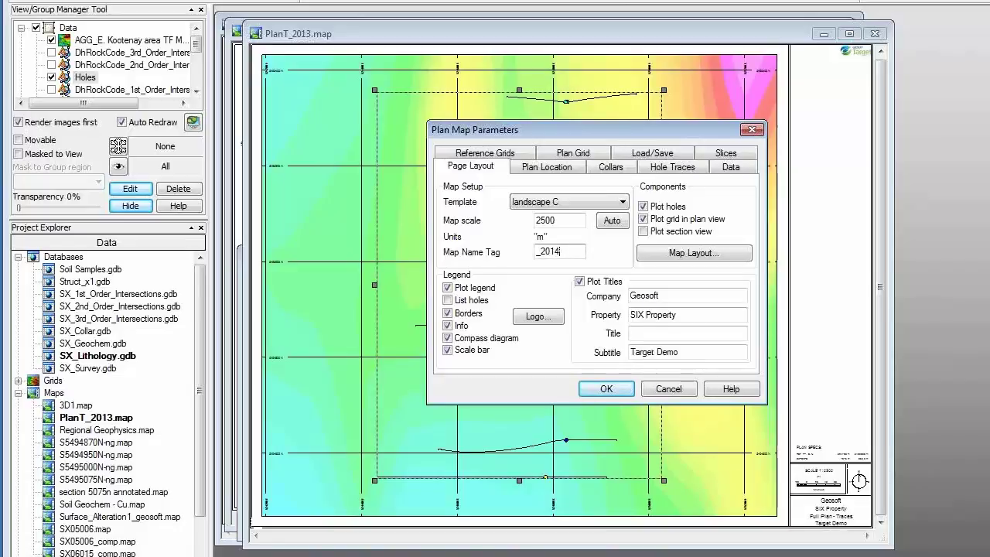
pyautogui.click(607, 390)
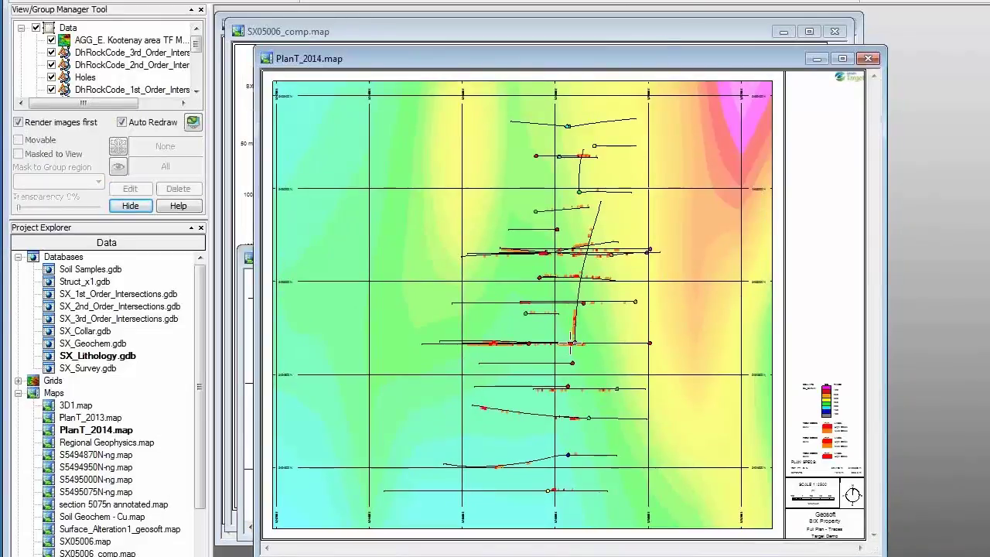
# Examine the page layout, section location and data settings in the Section parameters, and close them without plotting.
pyautogui.click(656, 34)
pyautogui.click(731, 41)
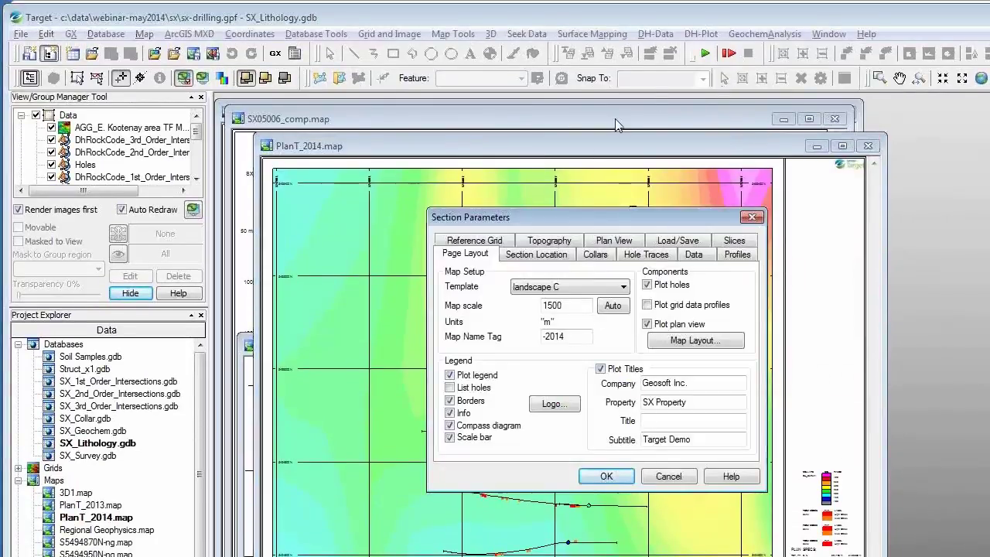
pyautogui.click(559, 254)
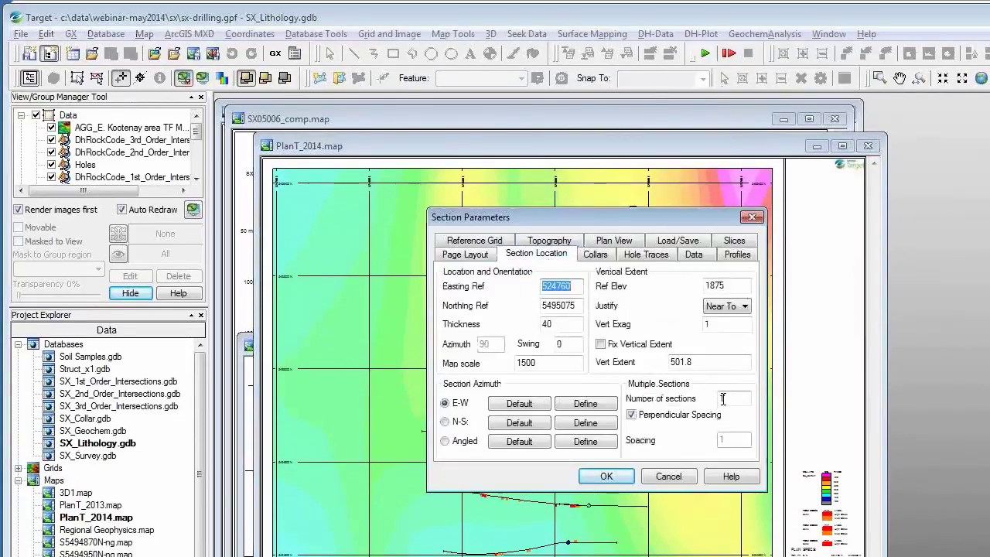
pyautogui.click(693, 254)
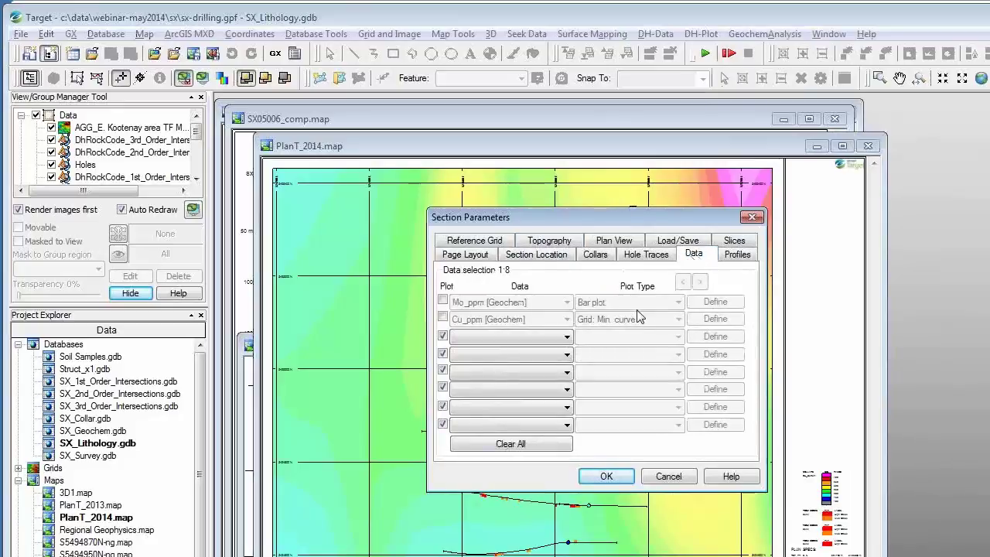
pyautogui.click(752, 216)
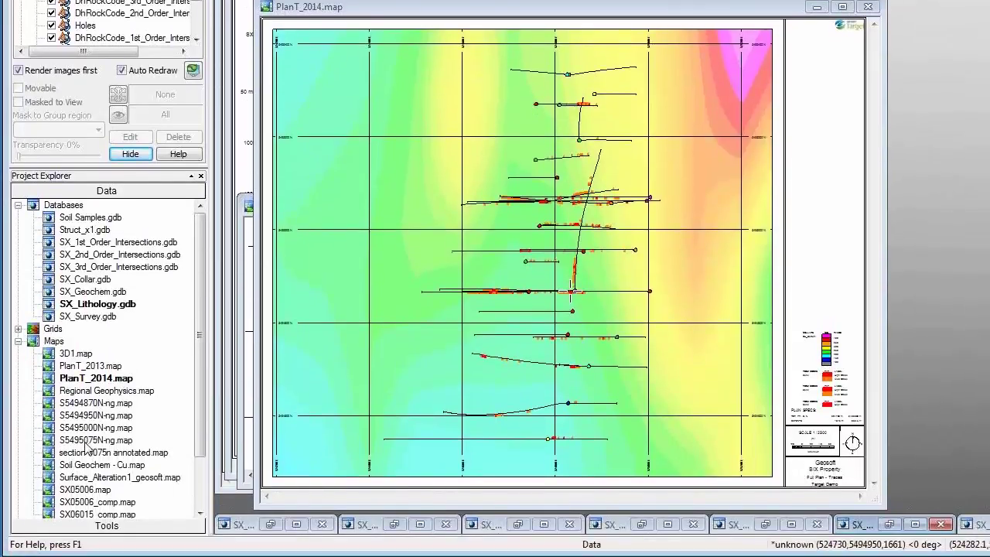
# Open the section maps S5495075N-ng.map, S5495000N-ng.map and S5494950N-ng.map alongside the plan map.
pyautogui.doubleClick(95, 482)
pyautogui.doubleClick(96, 469)
pyautogui.doubleClick(96, 456)
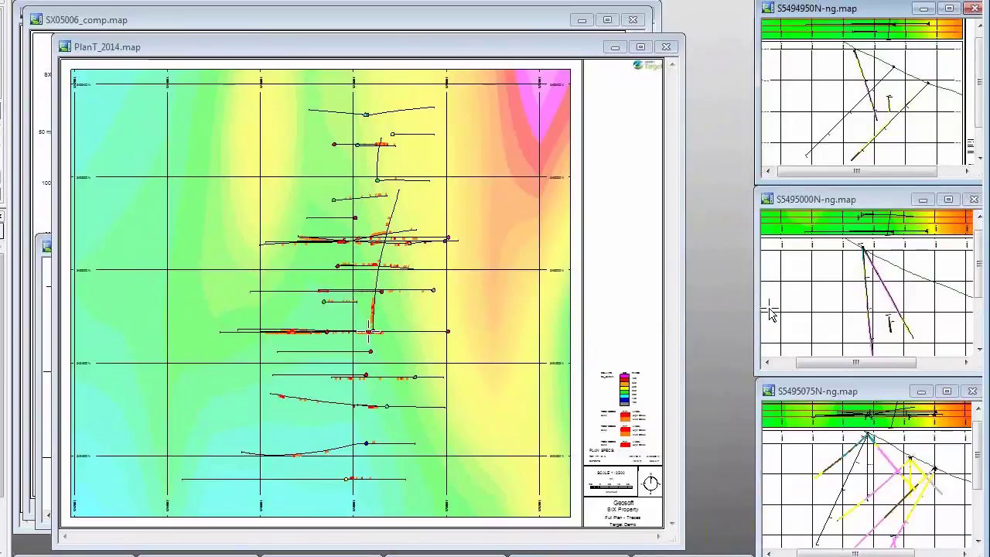
# Pick locations in each of the three section maps to trace them with the linked cursor on the PlanT_2014 plan.
pyautogui.click(899, 308)
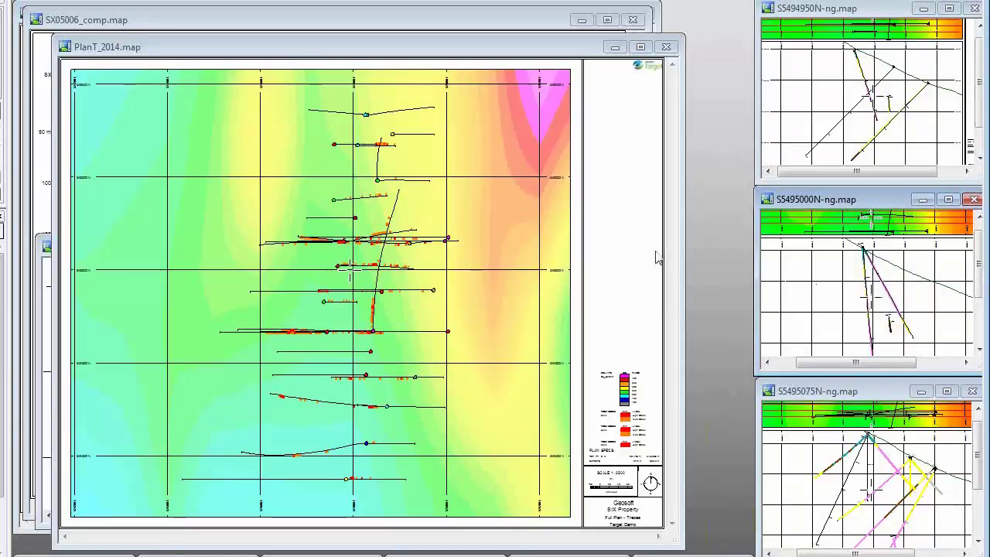
pyautogui.click(834, 484)
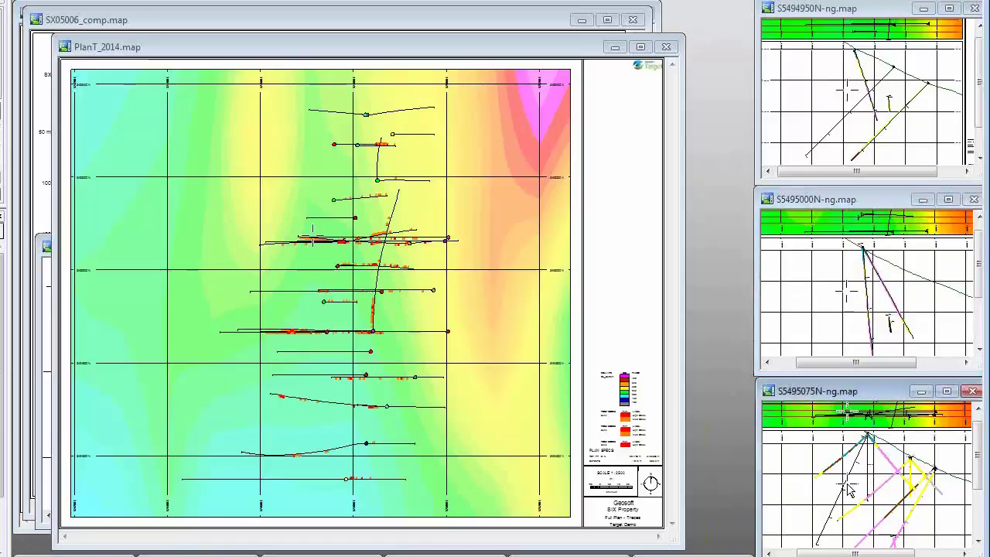
pyautogui.click(836, 115)
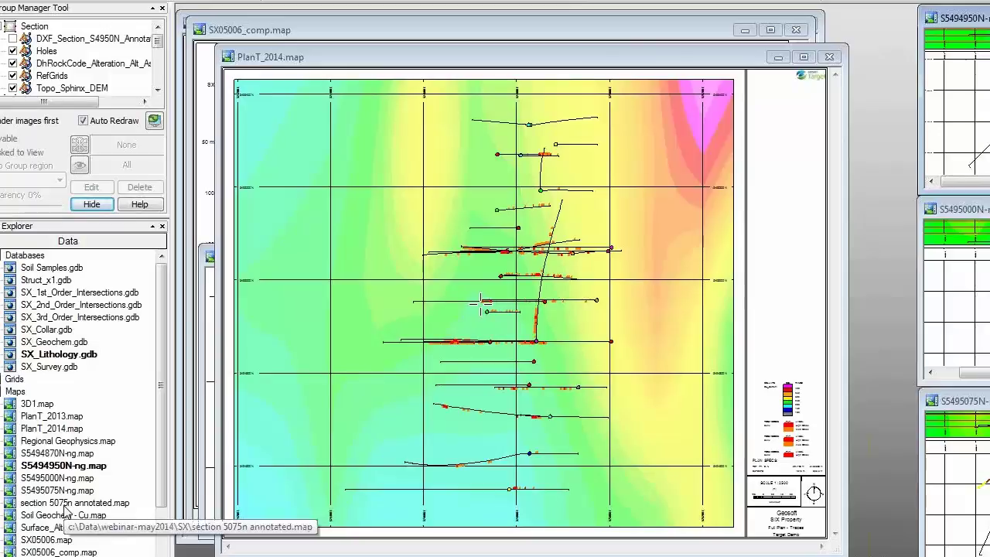
# Open section 5075n annotated.map to view the annotated geological section, and close it.
pyautogui.doubleClick(65, 507)
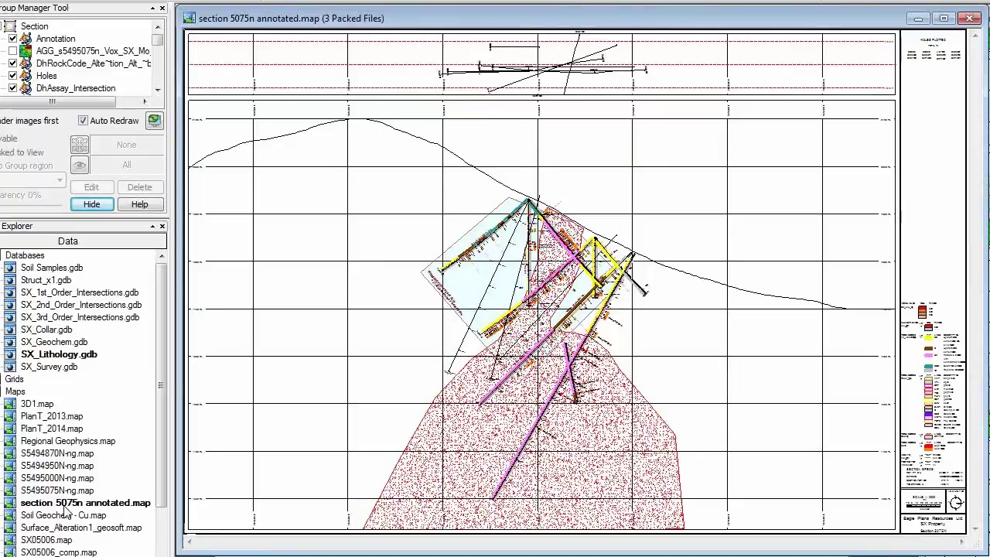
pyautogui.click(969, 21)
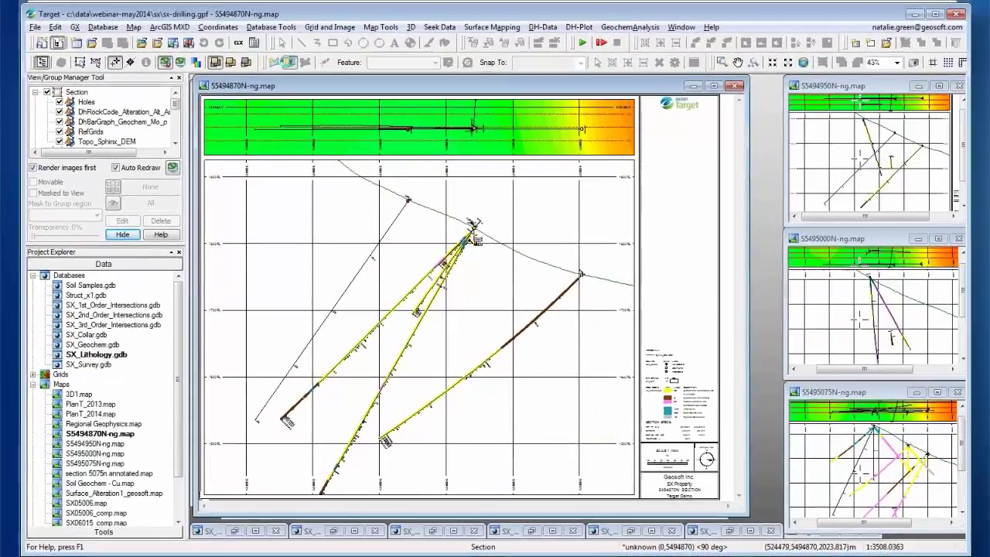
# Load the existing interpretation with the Intrusive feature and start digitizing on section S5494870N-ng.map with snapping to Lithology.
pyautogui.click(290, 62)
pyautogui.click(417, 306)
pyautogui.click(625, 361)
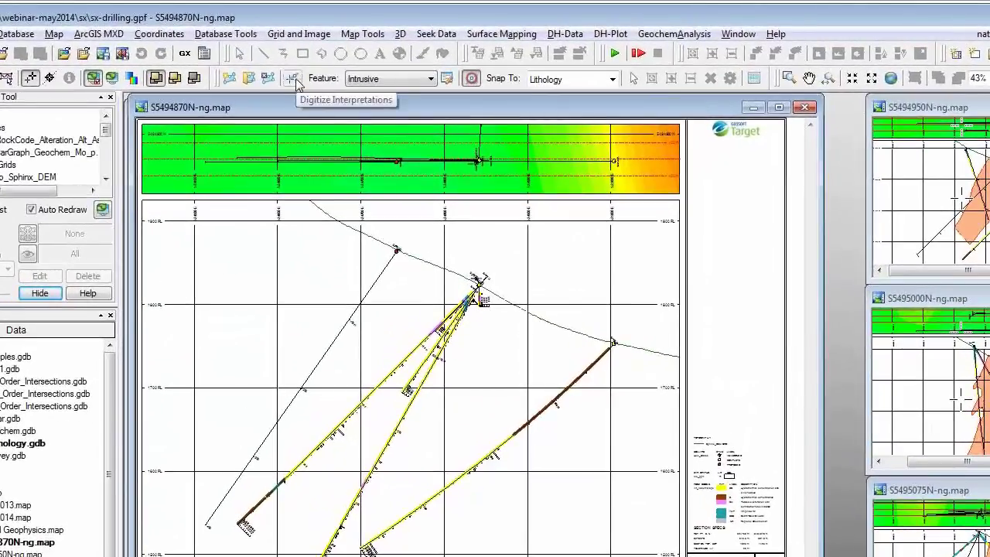
pyautogui.click(295, 80)
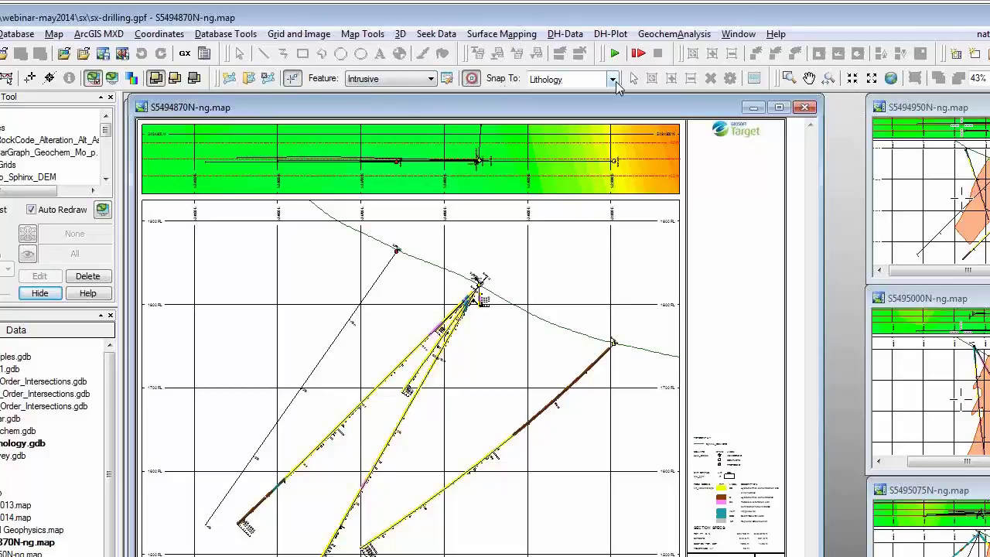
pyautogui.click(613, 79)
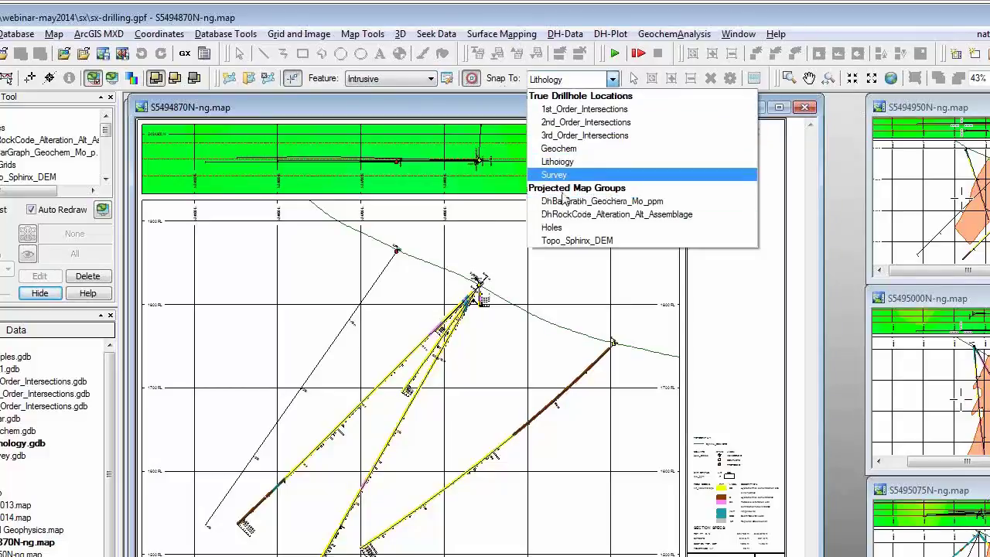
pyautogui.click(564, 162)
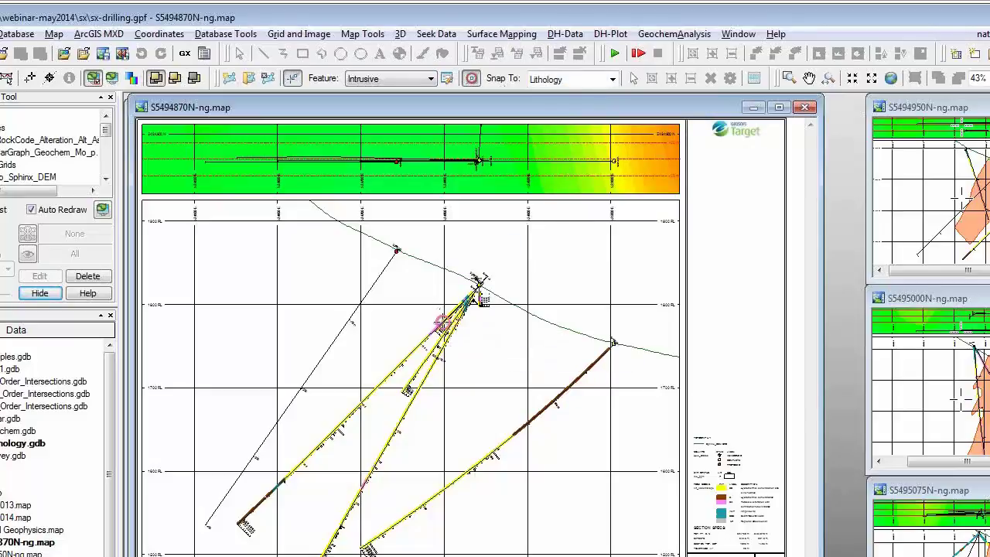
# Digitize two Intrusive polygons on section S5494870N-ng.map, one just below the surface and a narrow one deeper across the drillholes.
pyautogui.moveTo(432, 267)
pyautogui.mouseDown()
pyautogui.moveTo(376, 246)
pyautogui.moveTo(342, 280)
pyautogui.moveTo(370, 323)
pyautogui.moveTo(441, 335)
pyautogui.mouseUp()
pyautogui.rightClick(443, 331)
pyautogui.click(464, 341)
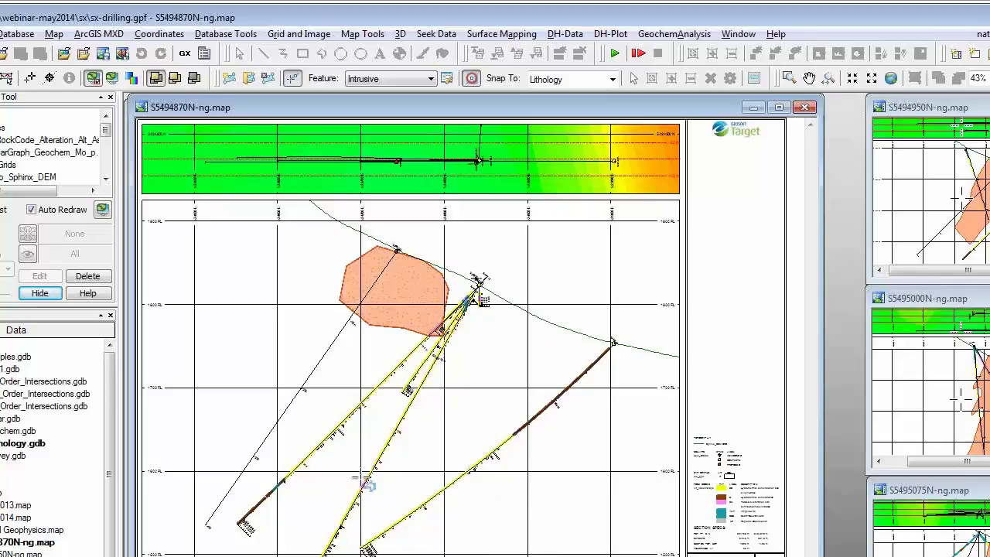
pyautogui.moveTo(363, 482)
pyautogui.mouseDown()
pyautogui.moveTo(325, 465)
pyautogui.moveTo(318, 489)
pyautogui.moveTo(383, 496)
pyautogui.moveTo(397, 482)
pyautogui.mouseUp()
pyautogui.rightClick(397, 481)
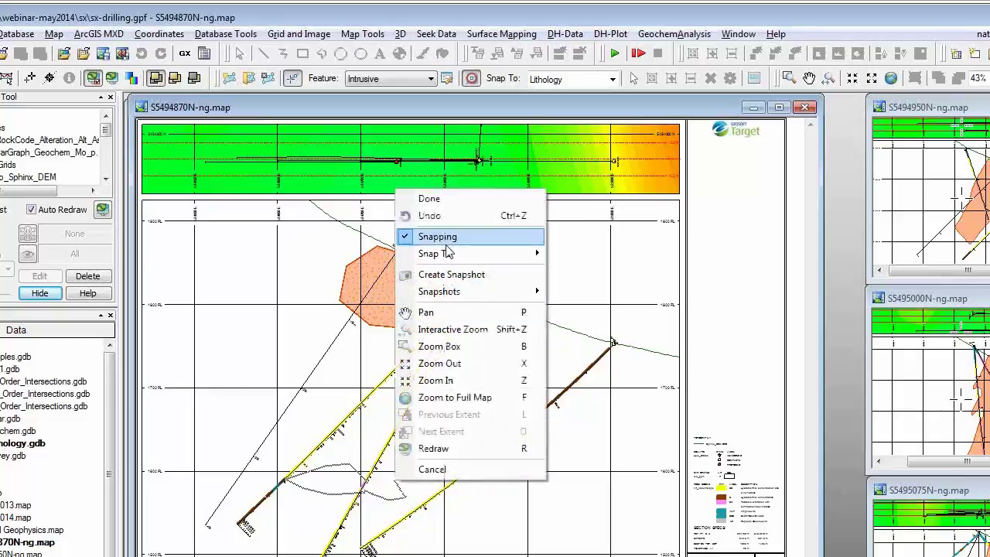
pyautogui.click(428, 198)
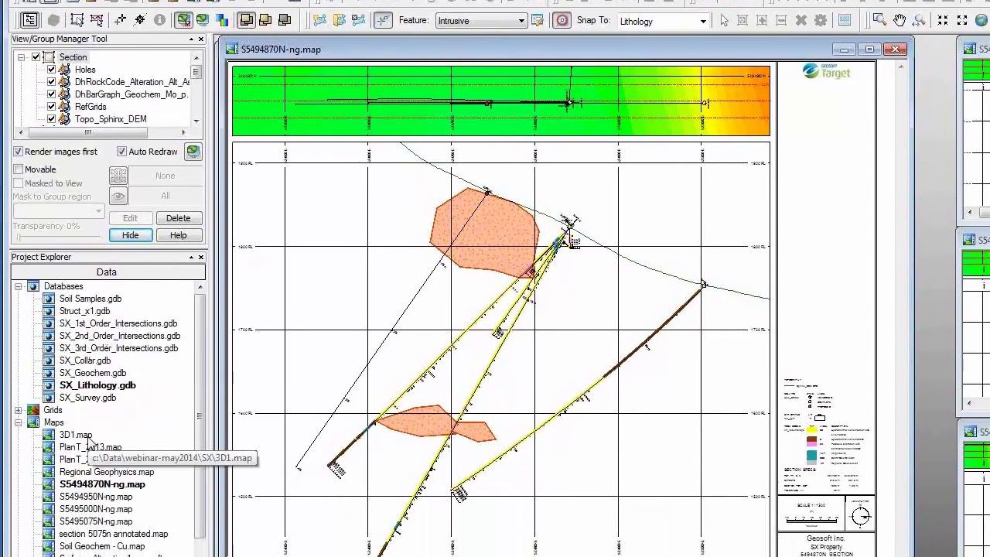
# Open 3D1.map in the 3D viewer and show the S5494870N-NG section of the Intrusive interpretation.
pyautogui.doubleClick(77, 436)
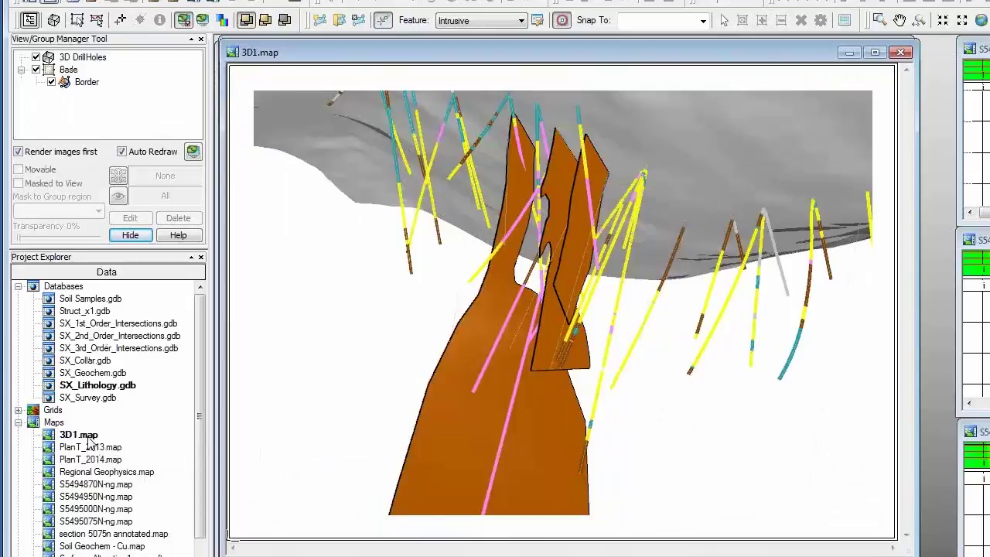
pyautogui.click(54, 20)
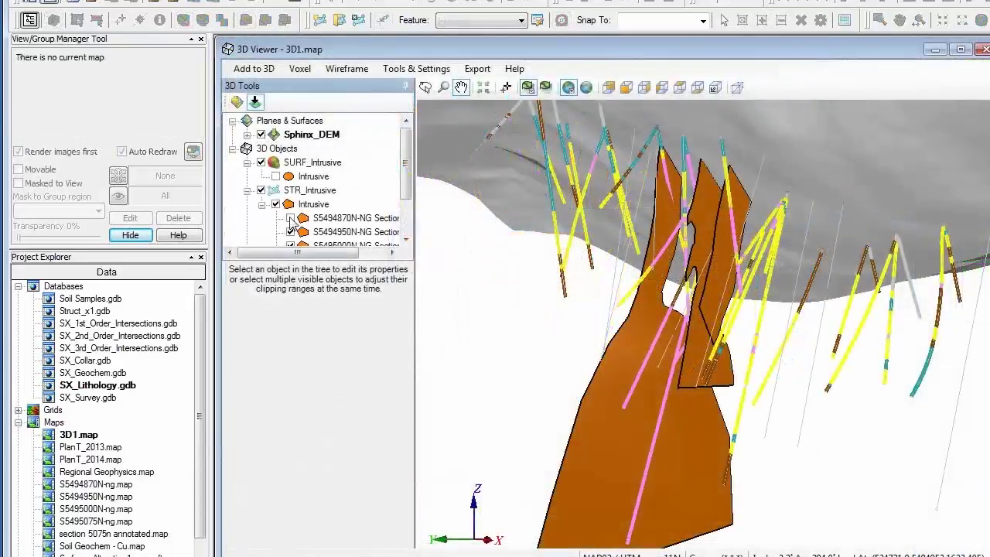
pyautogui.click(293, 219)
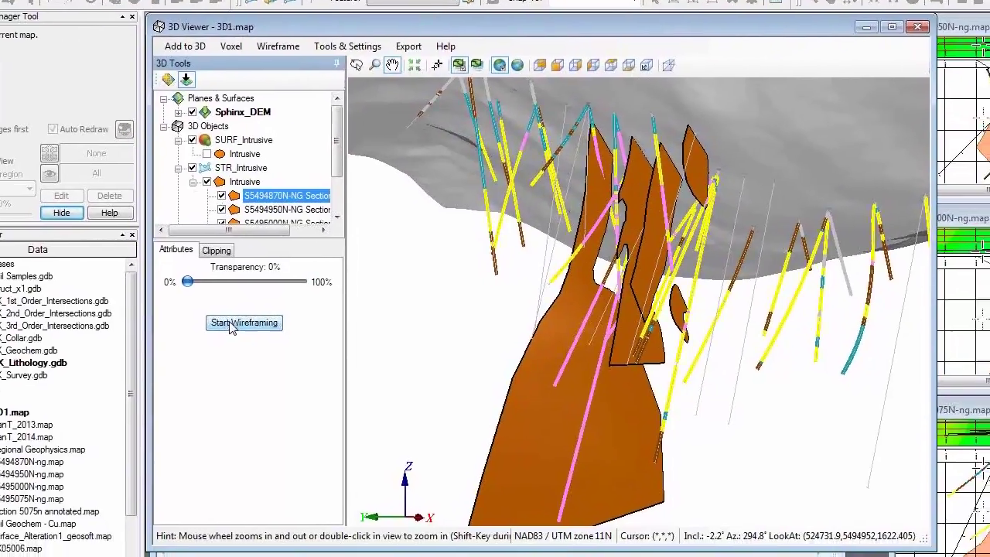
# Start wireframing the Intrusive feature and join the section polygons through to both the shallow and the deep S5494870N polygons.
pyautogui.click(300, 348)
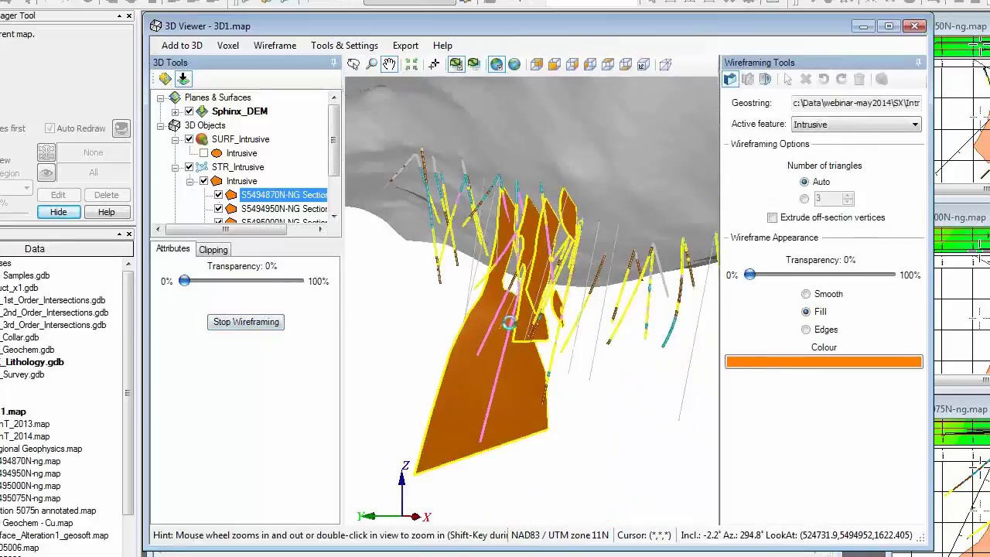
pyautogui.click(526, 329)
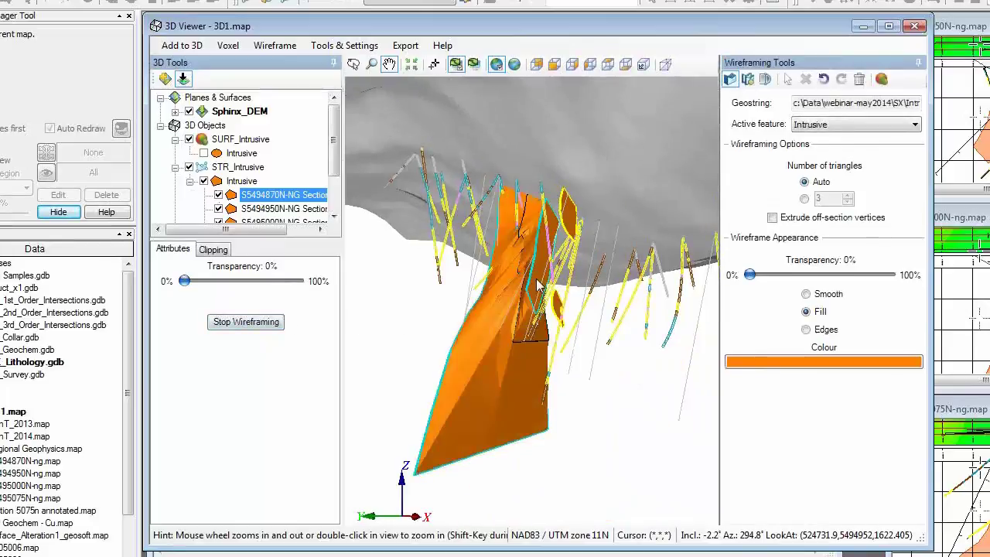
pyautogui.click(571, 219)
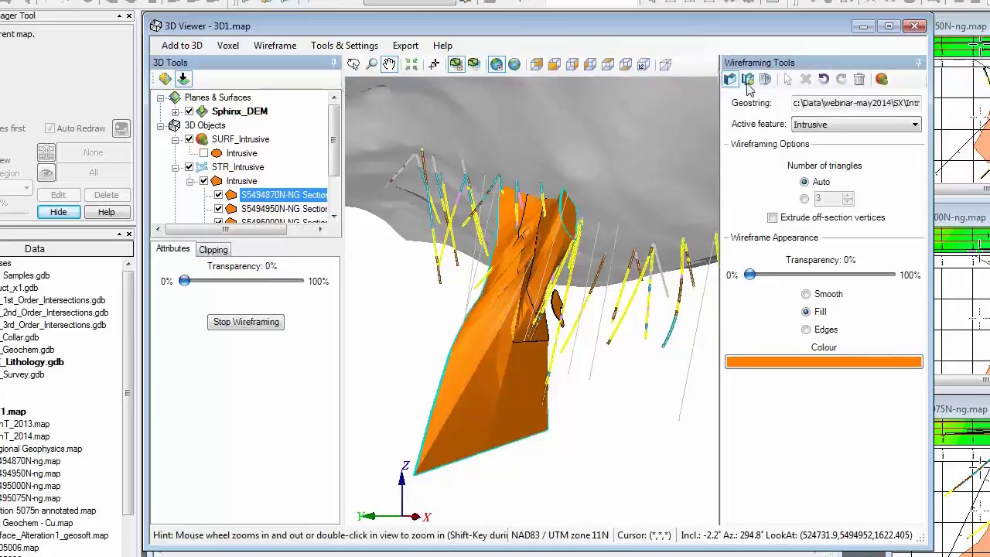
pyautogui.click(749, 80)
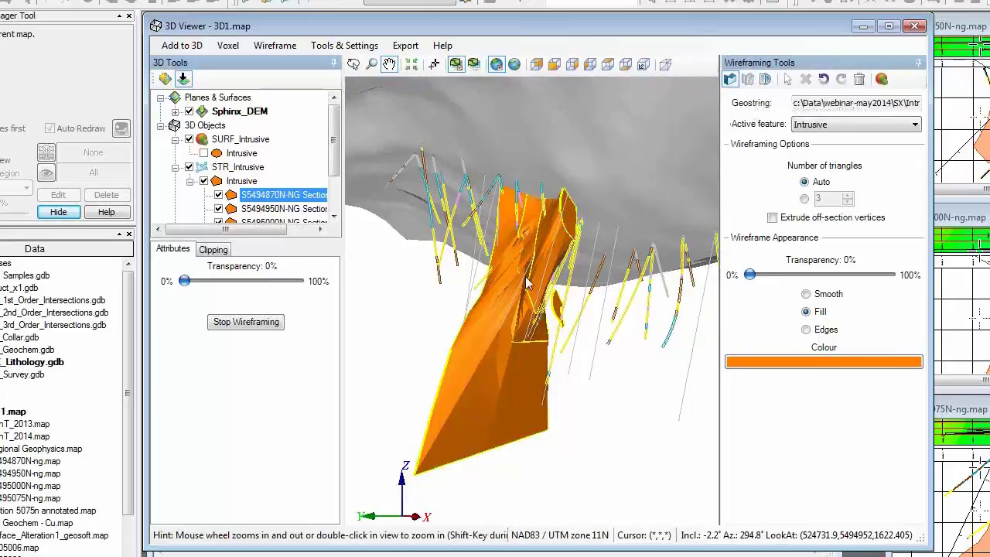
pyautogui.click(553, 304)
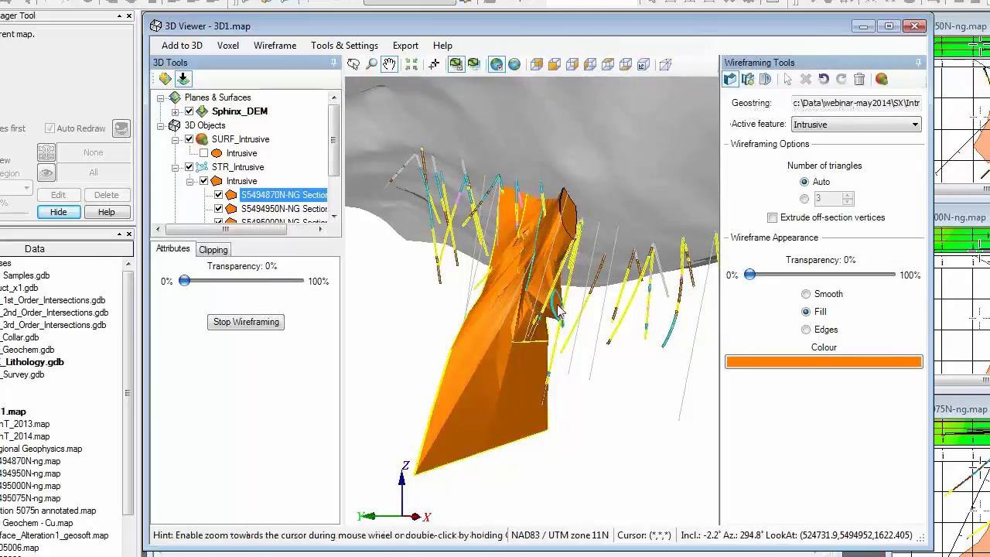
# Choose Conical wireframe ends for the Intrusive body, and display the Intrusive surface under SURF_Intrusive.
pyautogui.click(765, 79)
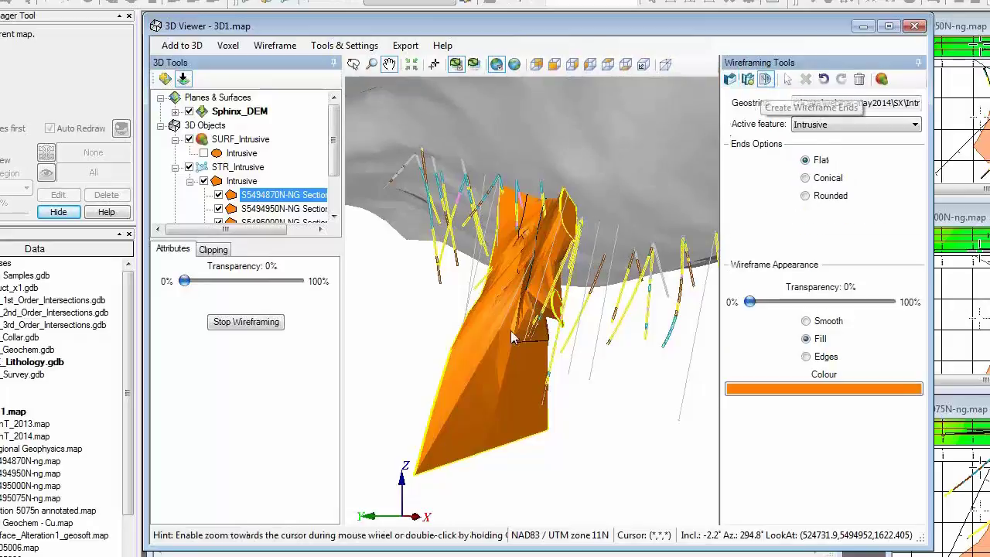
pyautogui.moveTo(504, 292); pyautogui.dragTo(629, 287)
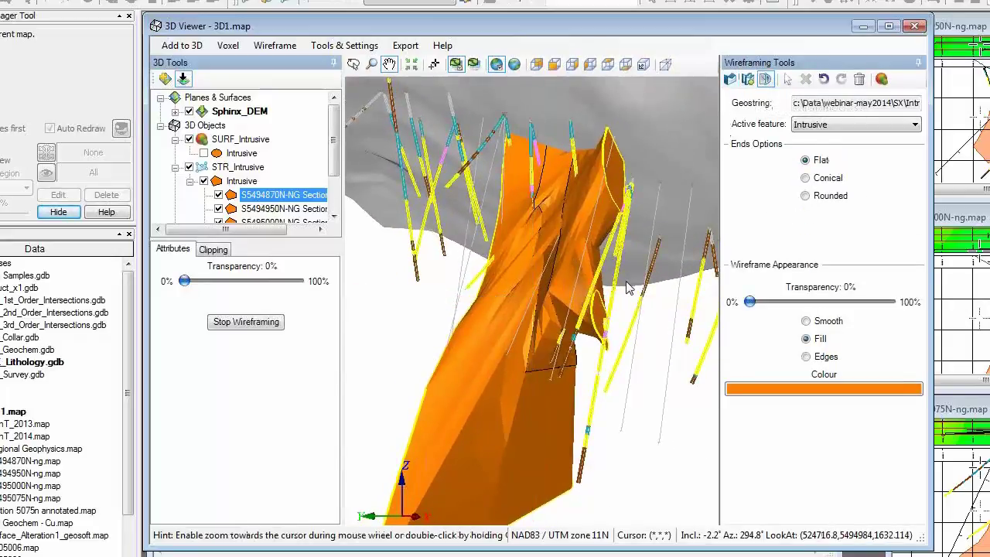
pyautogui.click(806, 177)
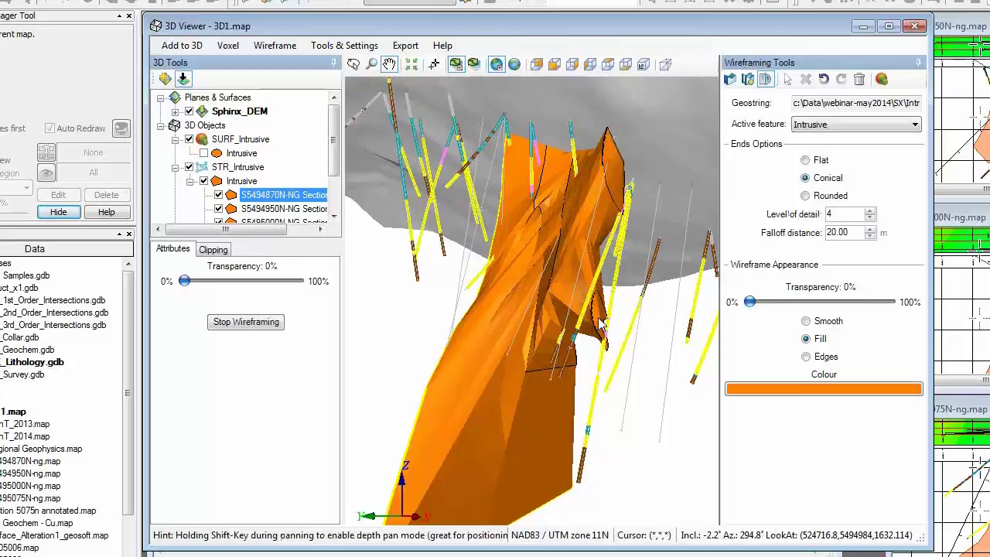
pyautogui.click(204, 153)
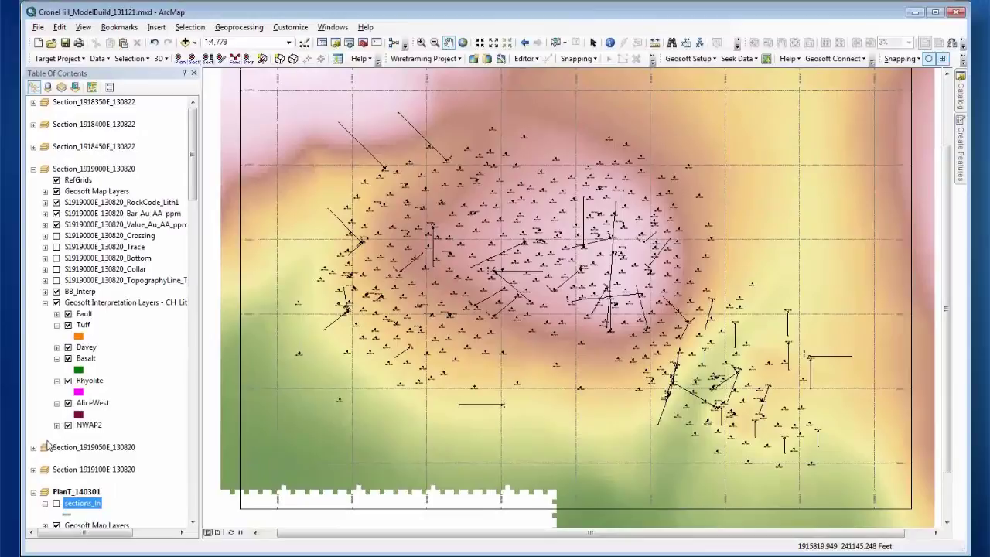
# Switch to ArcMap and view the sections_ln lines on the plan, the layout of section frames, and a section in data view.
pyautogui.click(56, 504)
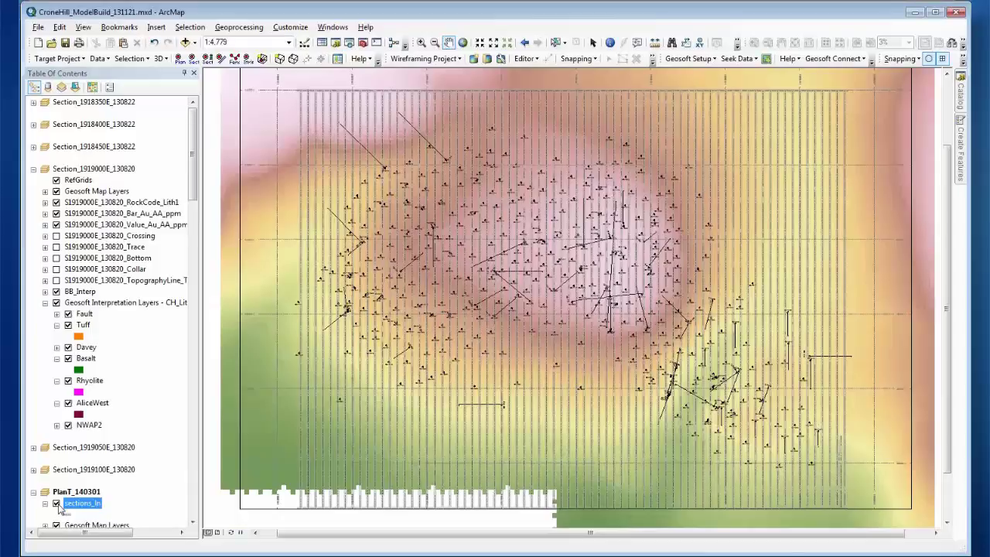
pyautogui.click(56, 503)
pyautogui.click(218, 533)
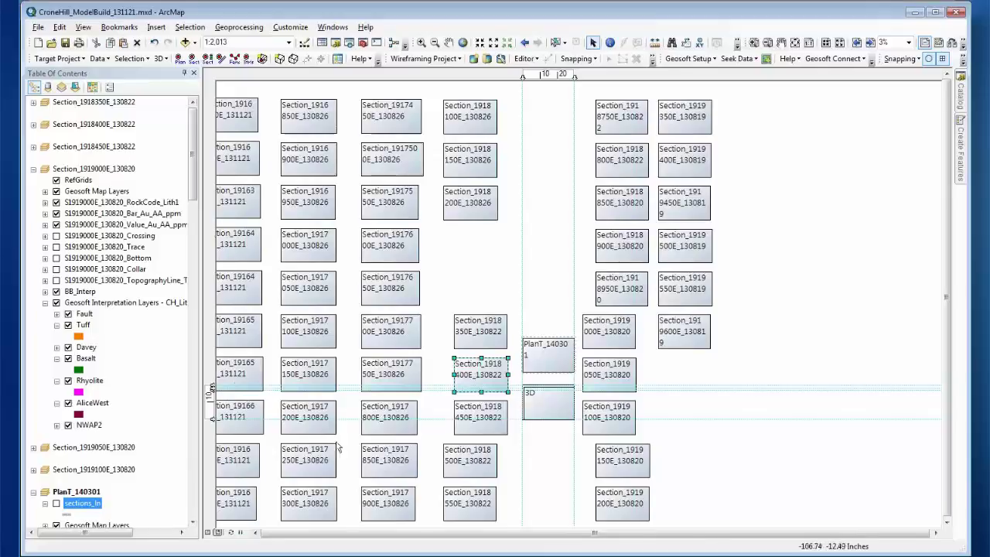
pyautogui.click(208, 532)
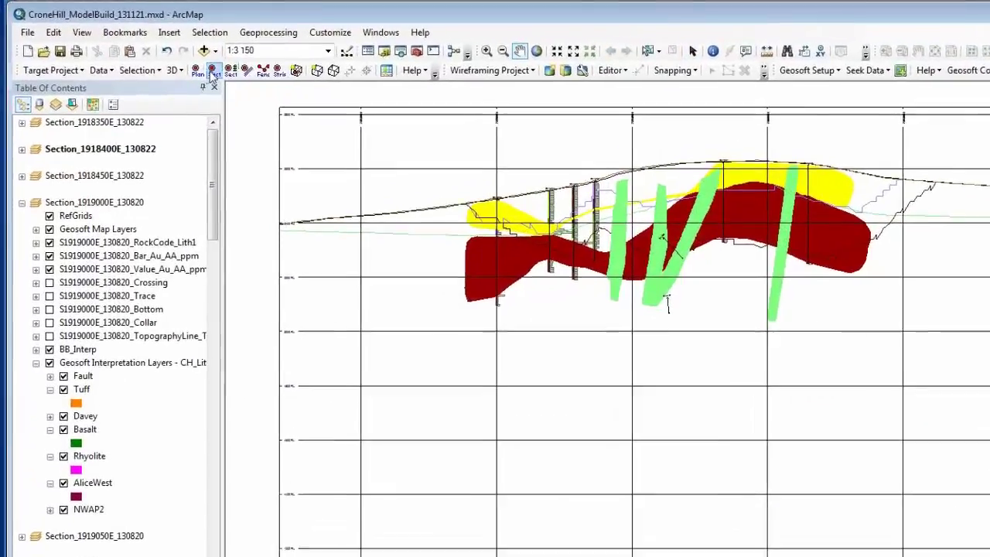
# Examine the section location, data and slices settings in the Section Parameters, and close them without plotting.
pyautogui.click(194, 59)
pyautogui.click(533, 391)
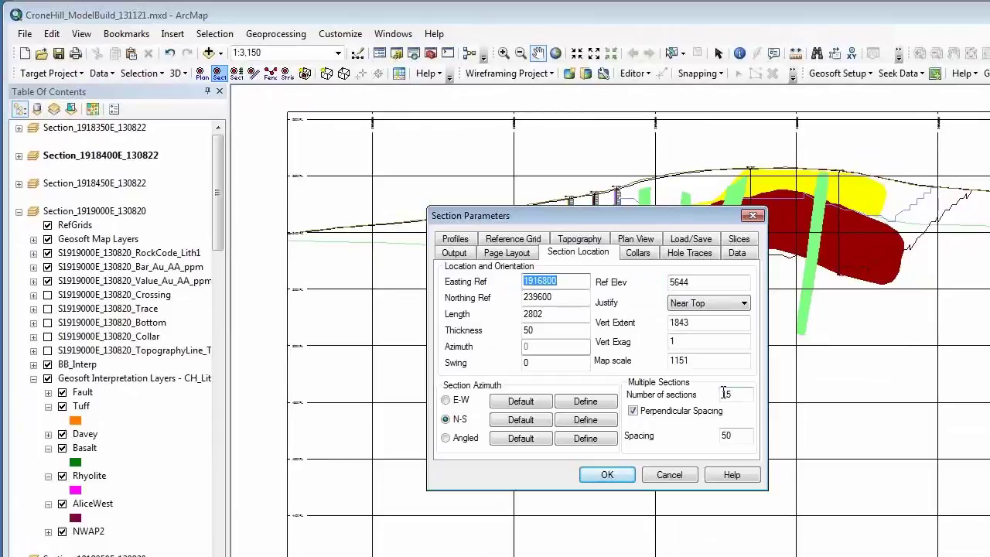
pyautogui.click(736, 252)
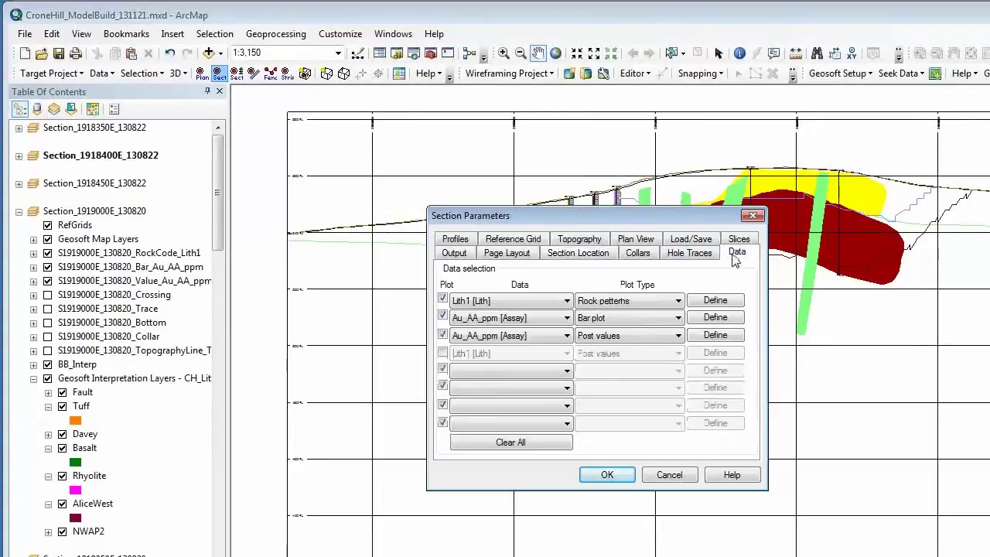
pyautogui.click(739, 240)
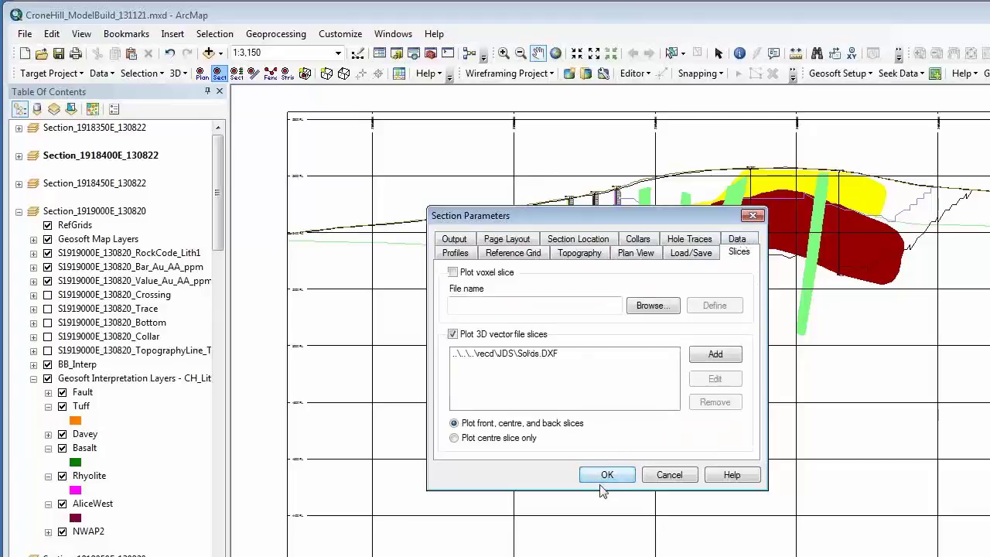
pyautogui.click(656, 477)
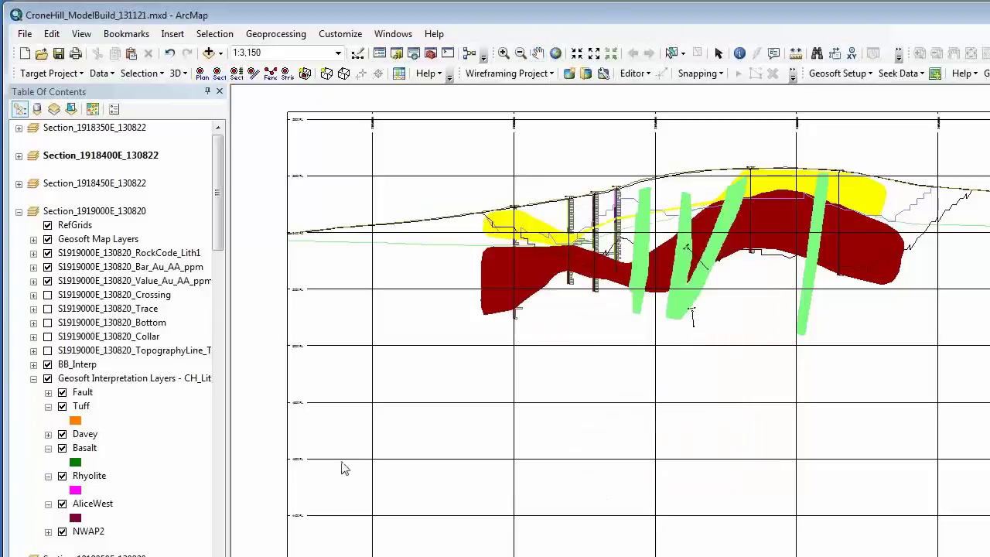
# Expand the layers of Section_1918400E_130822 and check its DXF group by toggling its visibility off and back on.
pyautogui.click(18, 156)
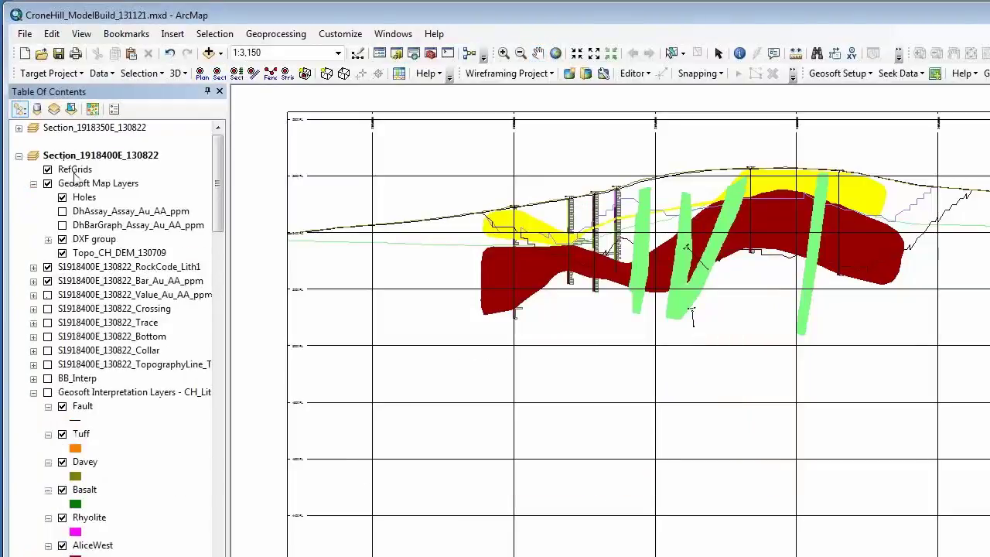
pyautogui.click(62, 240)
pyautogui.click(63, 239)
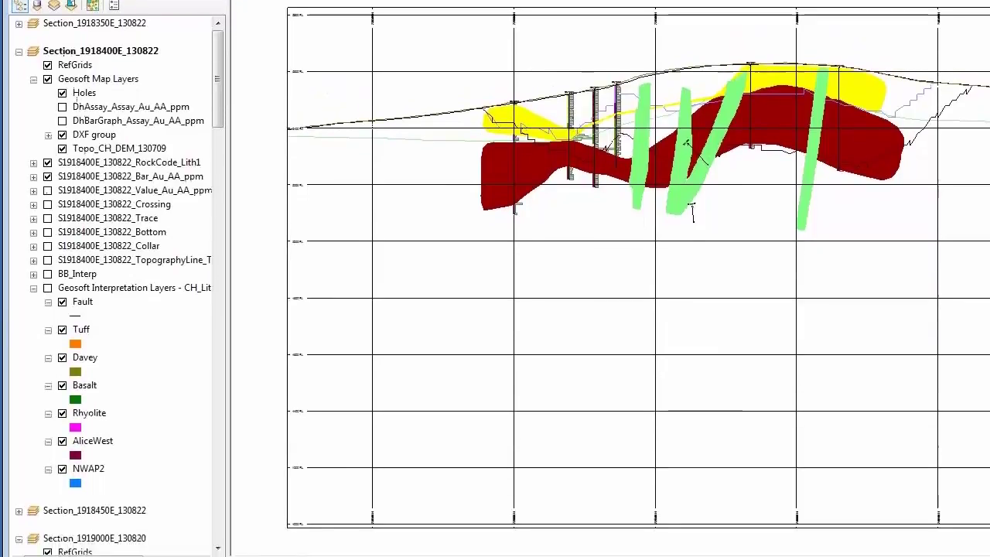
# Activate the Section_1919000E_130820 data frame to view its interpreted geology.
pyautogui.click(249, 527)
pyautogui.click(736, 280)
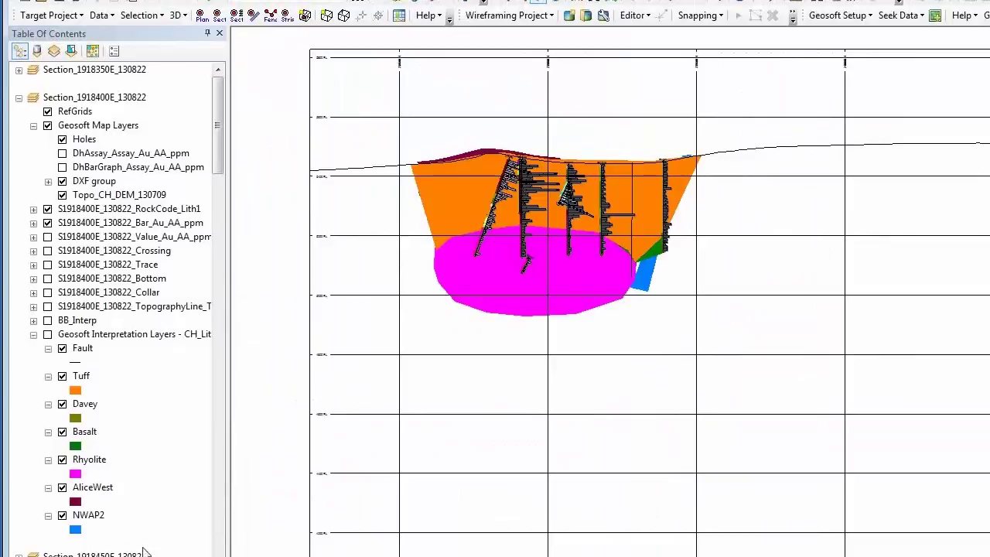
pyautogui.click(77, 376)
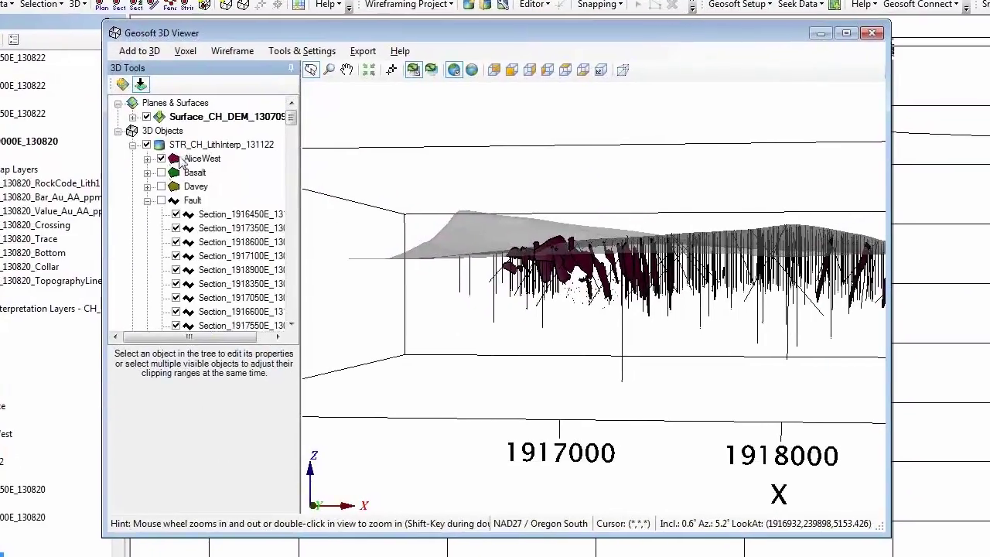
# Continue wireframing the AliceWest feature in the Geosoft 3D Viewer, hide the Surface_CH_DEM surface, and set the wireframe appearance to Edges.
pyautogui.click(182, 158)
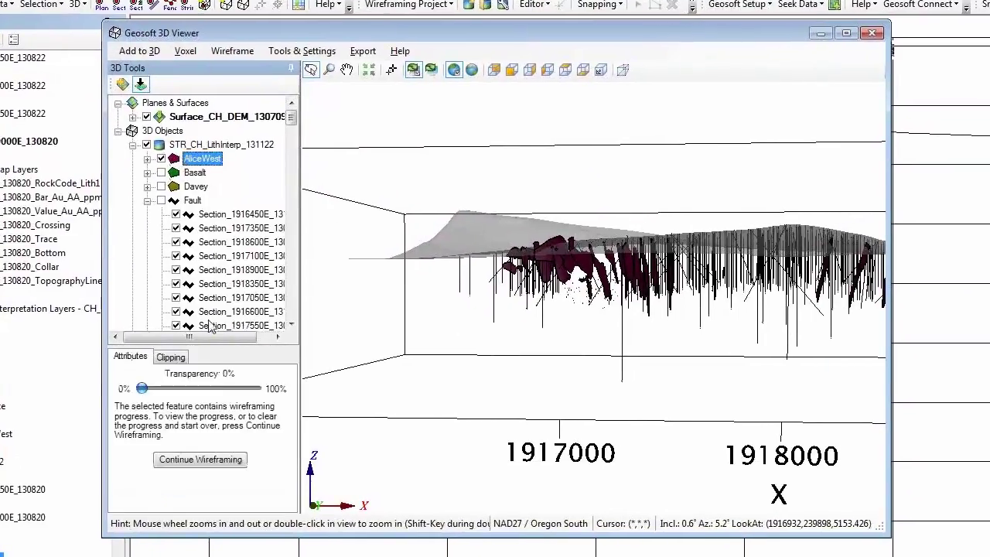
pyautogui.click(198, 459)
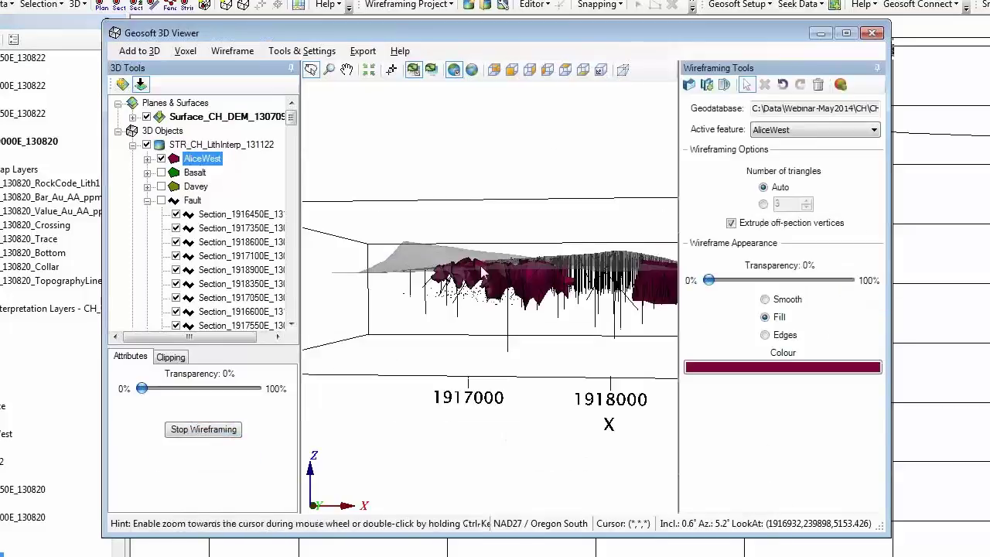
pyautogui.moveTo(446, 312); pyautogui.dragTo(537, 379)
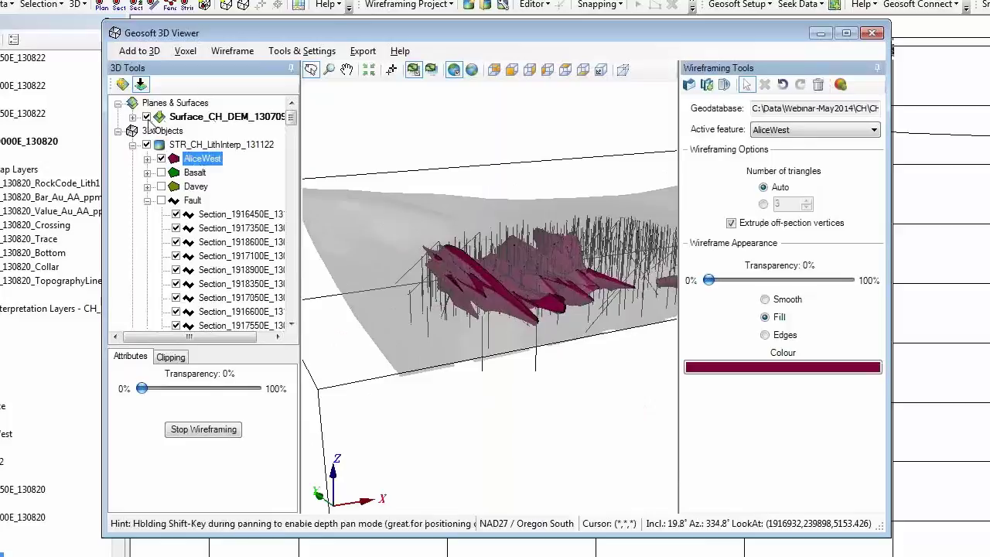
pyautogui.click(764, 335)
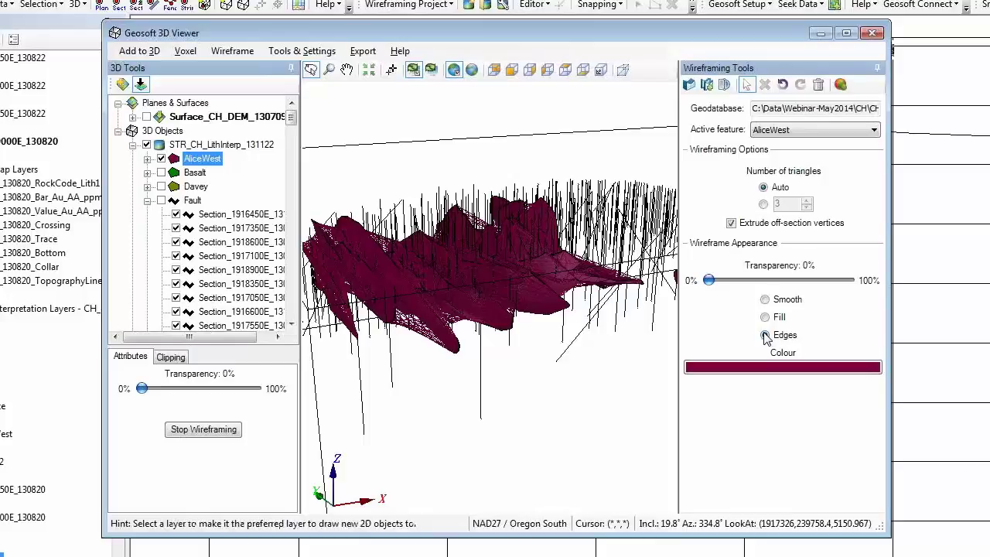
pyautogui.moveTo(464, 358); pyautogui.dragTo(392, 339)
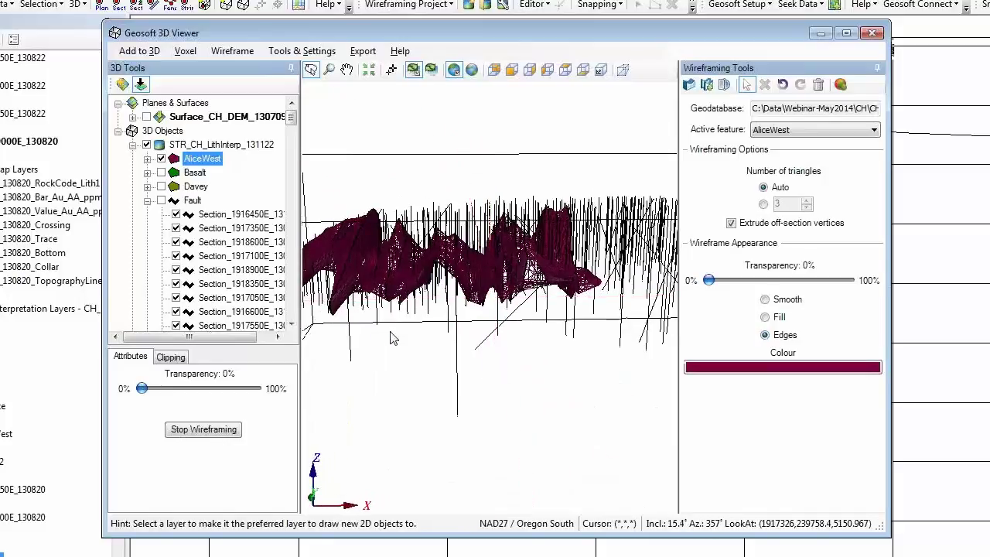